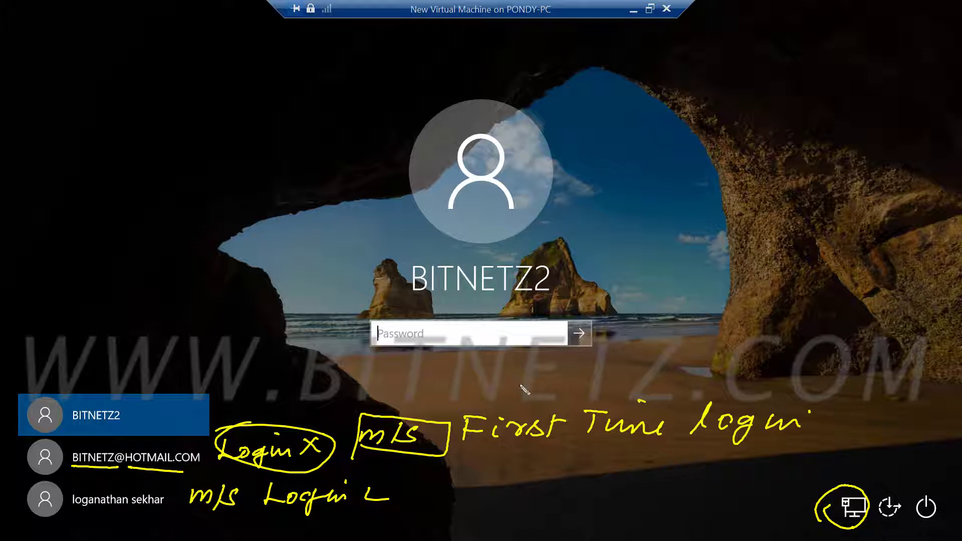
Draw an arrow pointing to the password field and double underlines beneath the "M/S Login" note.
{"action": "mouse_move", "coordinate": [494, 387]}
{"action": "left_mouse_down"}
{"action": "mouse_move", "coordinate": [538, 353]}
{"action": "mouse_move", "coordinate": [541, 370]}
{"action": "left_mouse_up"}
{"action": "left_click_drag", "start_coordinate": [181, 517], "coordinate": [363, 517]}
{"action": "left_click_drag", "start_coordinate": [284, 523], "coordinate": [365, 527]}
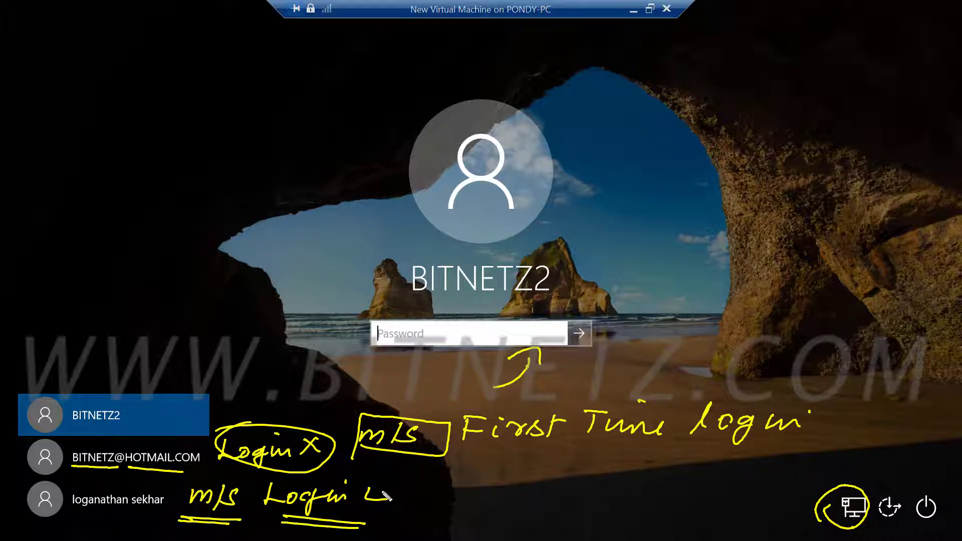
Write "password" beside a cloud sketch and draw lines linking it with the "M/S Login" note.
{"action": "left_click", "coordinate": [402, 507]}
{"action": "mouse_move", "coordinate": [402, 506]}
{"action": "left_mouse_down"}
{"action": "mouse_move", "coordinate": [389, 156]}
{"action": "mouse_move", "coordinate": [451, 106]}
{"action": "mouse_move", "coordinate": [371, 189]}
{"action": "mouse_move", "coordinate": [335, 129]}
{"action": "mouse_move", "coordinate": [361, 122]}
{"action": "left_mouse_up"}
{"action": "mouse_move", "coordinate": [398, 125]}
{"action": "left_mouse_down"}
{"action": "mouse_move", "coordinate": [401, 145]}
{"action": "mouse_move", "coordinate": [417, 135]}
{"action": "mouse_move", "coordinate": [540, 139]}
{"action": "mouse_move", "coordinate": [551, 122]}
{"action": "left_mouse_up"}
{"action": "mouse_move", "coordinate": [456, 143]}
{"action": "left_mouse_down"}
{"action": "mouse_move", "coordinate": [400, 432]}
{"action": "mouse_move", "coordinate": [306, 530]}
{"action": "left_mouse_up"}
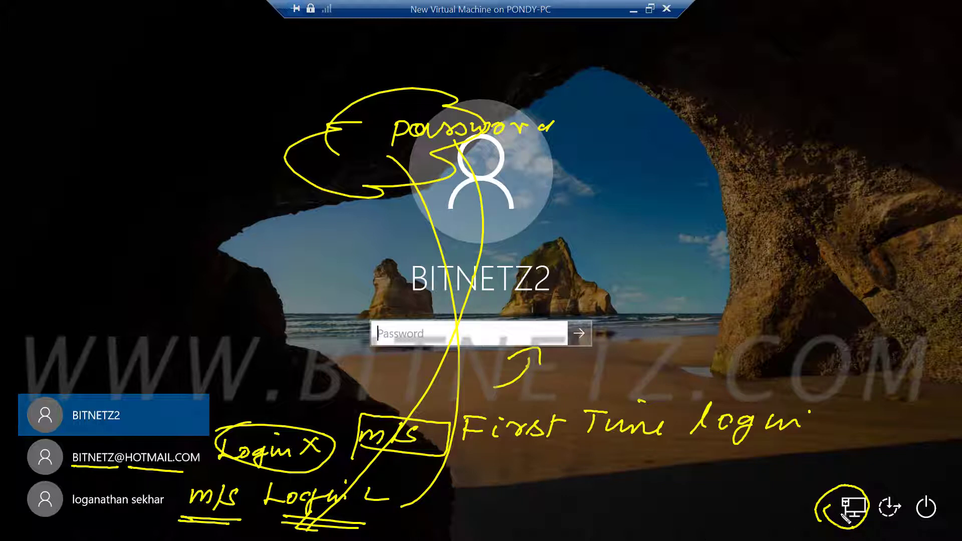
Cross out the network icon with the pen and clear all annotations from the sign-in screen.
{"action": "left_click_drag", "start_coordinate": [796, 472], "coordinate": [863, 530]}
{"action": "left_click_drag", "start_coordinate": [874, 472], "coordinate": [768, 523]}
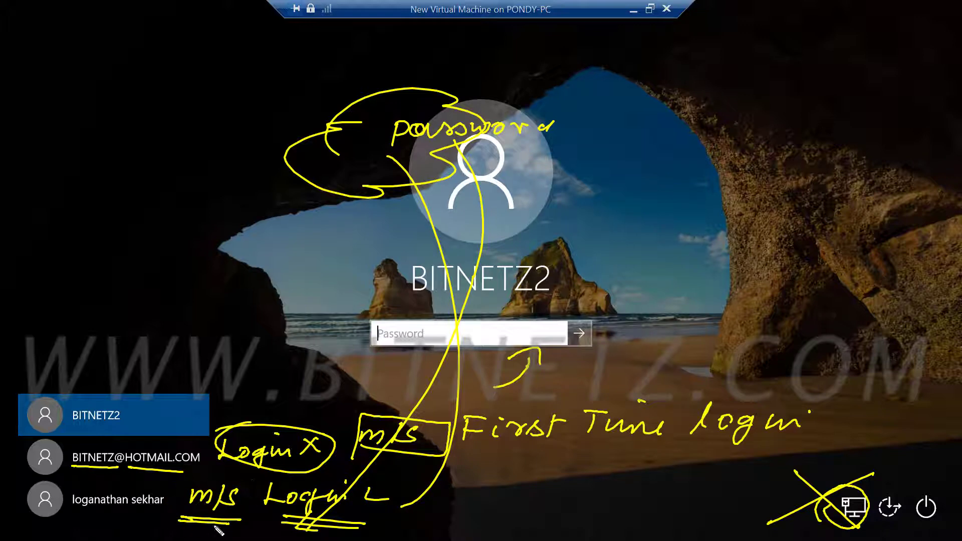
{"action": "left_click_drag", "start_coordinate": [435, 504], "coordinate": [481, 508]}
{"action": "key", "text": "Escape"}
{"action": "left_click", "coordinate": [510, 482]}
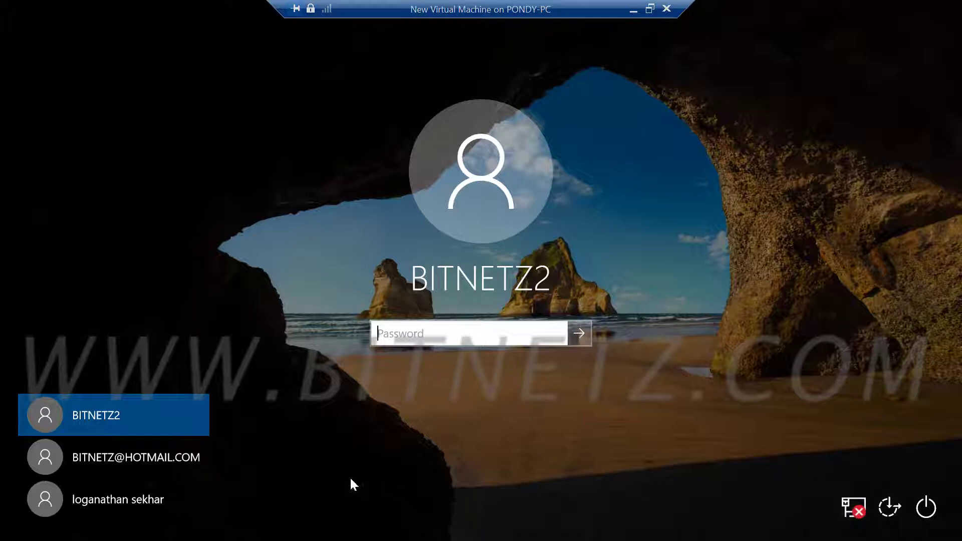
Try to sign in to the account listed by its e-mail address with the account password, and dismiss the message.
{"action": "left_click", "coordinate": [149, 456]}
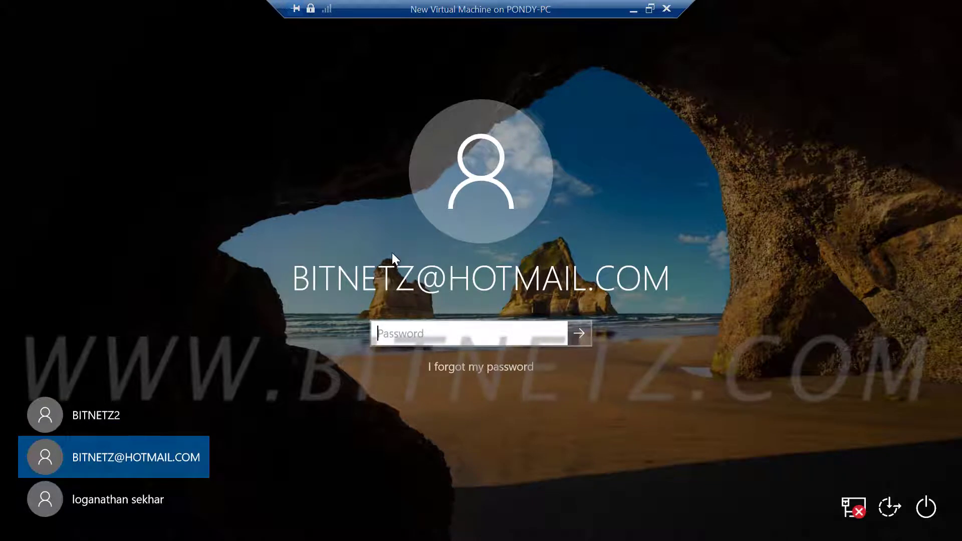
{"action": "type", "text": "***********"}
{"action": "key", "text": "Return"}
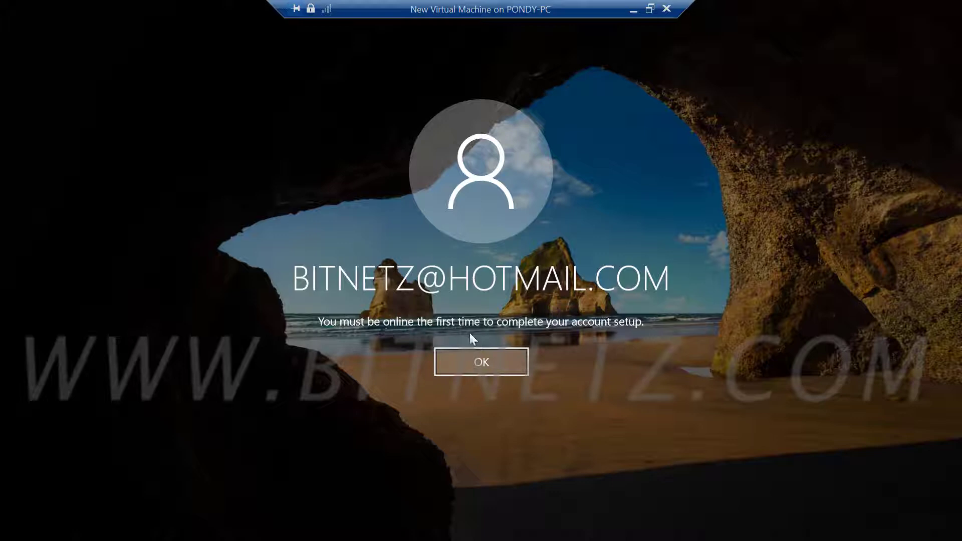
{"action": "left_click", "coordinate": [479, 356]}
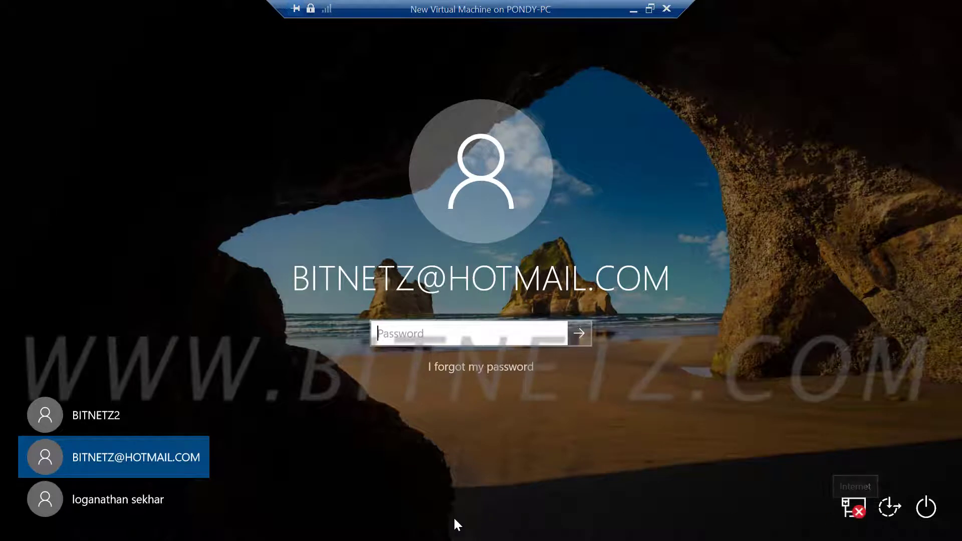
Sign in to the last account in the user list by entering its account password.
{"action": "left_click", "coordinate": [113, 498]}
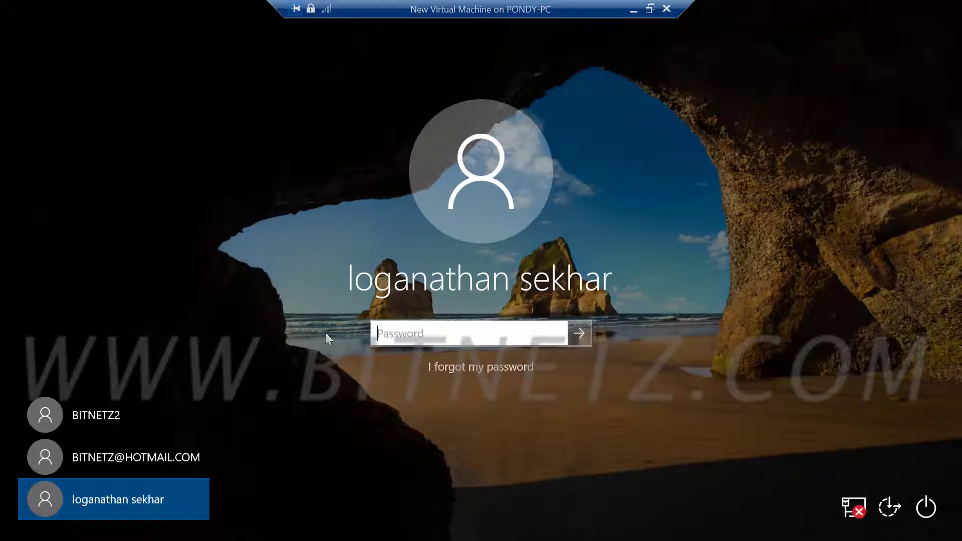
{"action": "type", "text": "••••••••••"}
{"action": "left_click", "coordinate": [576, 334]}
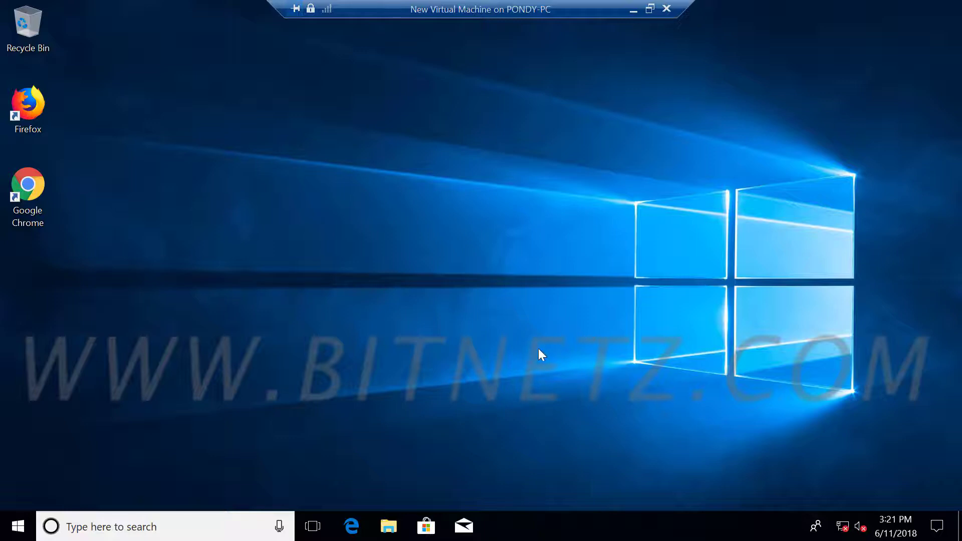
Check the network connection status, and lock the session to bring back the sign-in screen.
{"action": "mouse_move", "coordinate": [840, 530]}
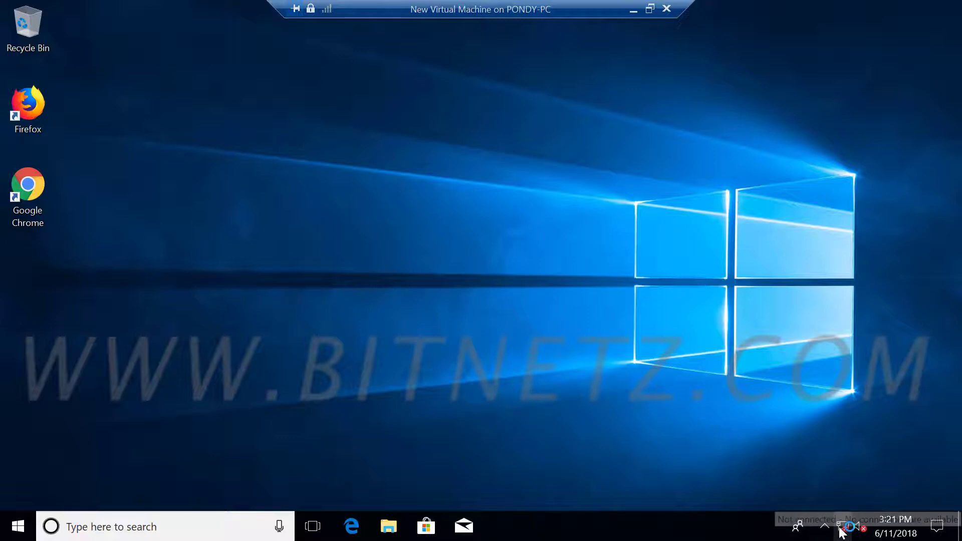
{"action": "left_click", "coordinate": [18, 526]}
{"action": "key", "text": "super+l"}
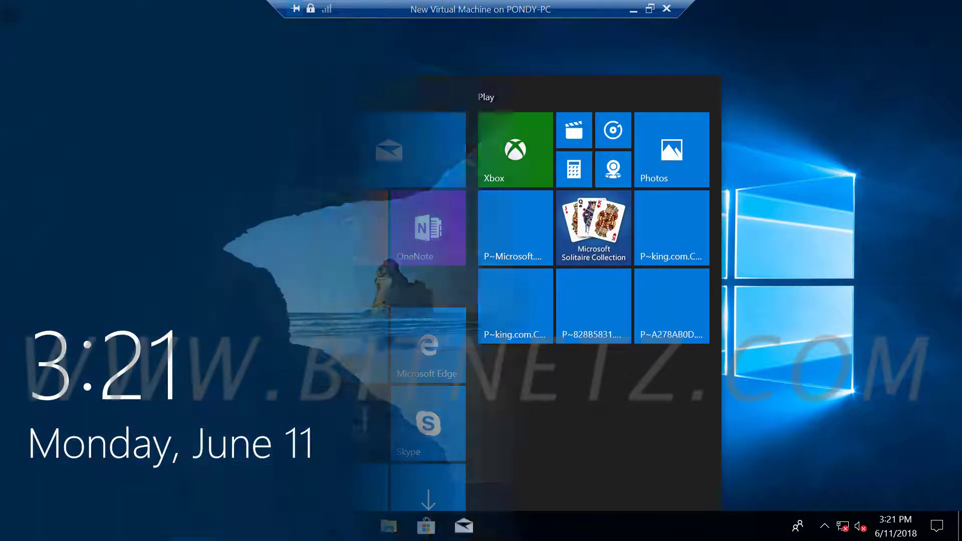
{"action": "left_click", "coordinate": [714, 431]}
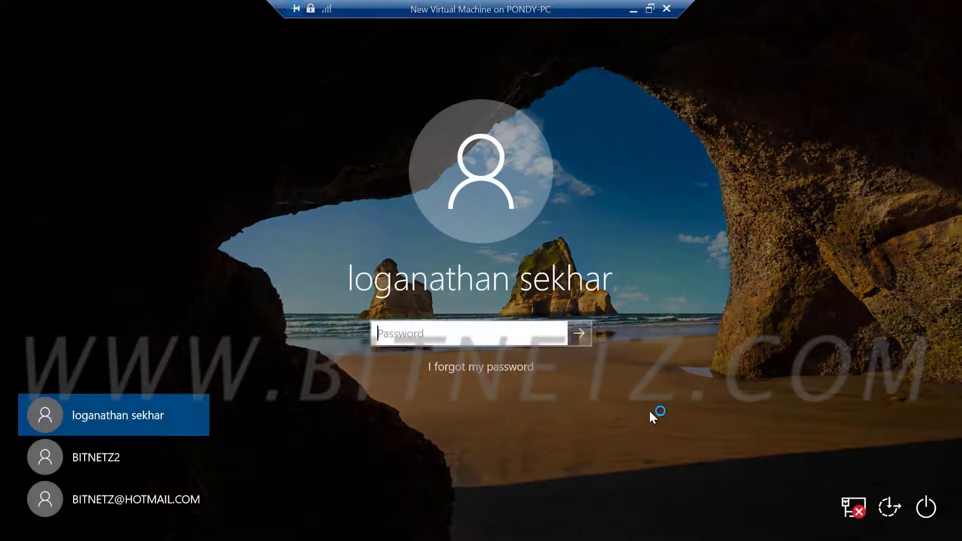
Label the first listed account "Admin" and the other two accounts "user" with the annotation pen.
{"action": "mouse_move", "coordinate": [199, 417]}
{"action": "left_mouse_down"}
{"action": "mouse_move", "coordinate": [258, 414]}
{"action": "mouse_move", "coordinate": [269, 400]}
{"action": "mouse_move", "coordinate": [319, 387]}
{"action": "left_mouse_up"}
{"action": "left_click", "coordinate": [320, 369]}
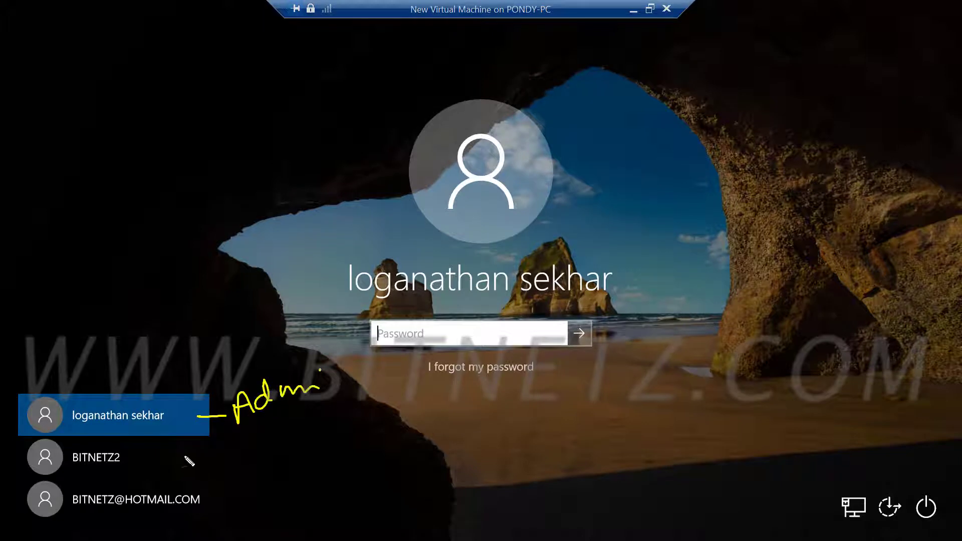
{"action": "left_click_drag", "start_coordinate": [182, 455], "coordinate": [225, 454]}
{"action": "left_click_drag", "start_coordinate": [220, 498], "coordinate": [262, 496]}
{"action": "mouse_move", "coordinate": [254, 435]}
{"action": "left_mouse_down"}
{"action": "mouse_move", "coordinate": [280, 449]}
{"action": "mouse_move", "coordinate": [325, 430]}
{"action": "left_mouse_up"}
{"action": "left_click_drag", "start_coordinate": [277, 479], "coordinate": [367, 478]}
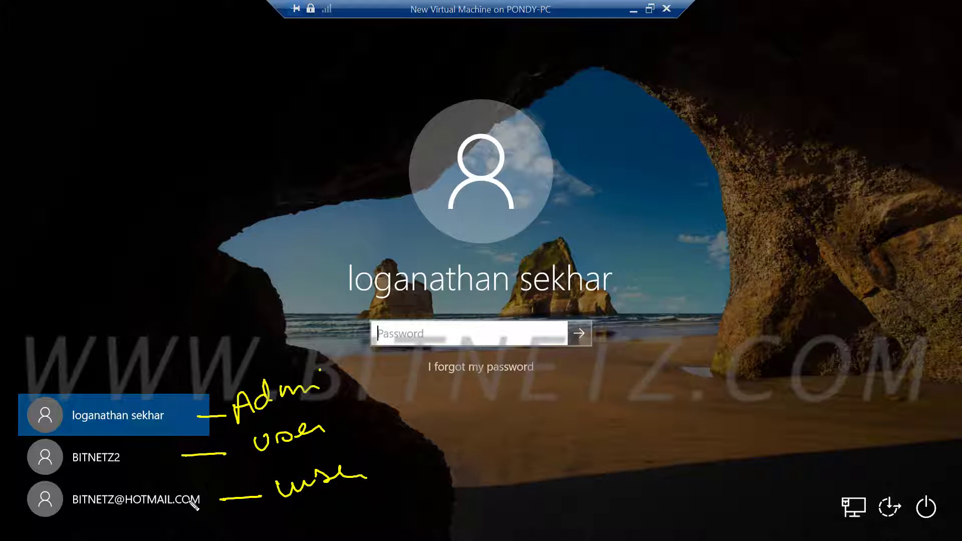
Mark the e-mail account as "M/S" with an underlined "user" label, and circle the "Admin" label.
{"action": "left_click_drag", "start_coordinate": [106, 523], "coordinate": [232, 526]}
{"action": "mouse_move", "coordinate": [243, 504]}
{"action": "left_mouse_down"}
{"action": "mouse_move", "coordinate": [236, 531]}
{"action": "mouse_move", "coordinate": [248, 527]}
{"action": "left_mouse_up"}
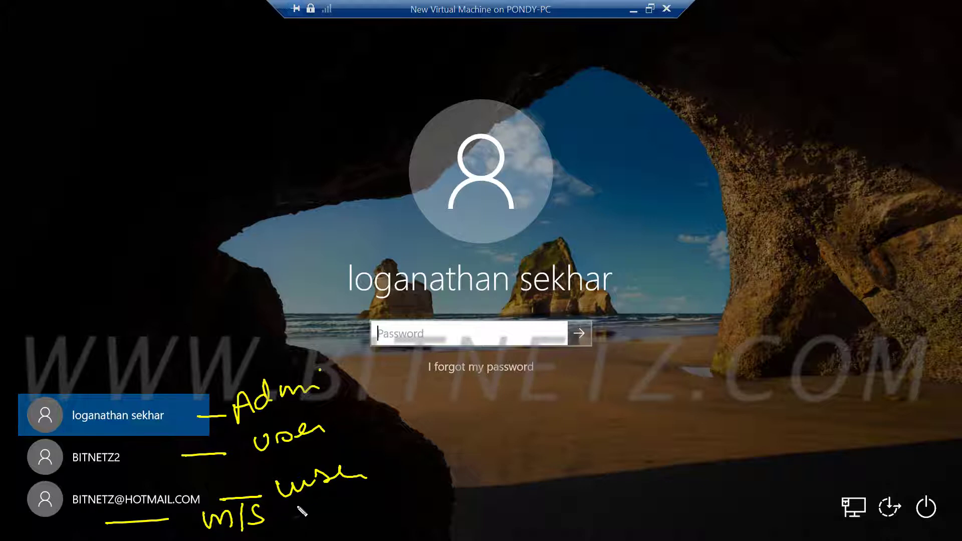
{"action": "left_click_drag", "start_coordinate": [293, 507], "coordinate": [366, 493]}
{"action": "left_click_drag", "start_coordinate": [304, 511], "coordinate": [366, 499]}
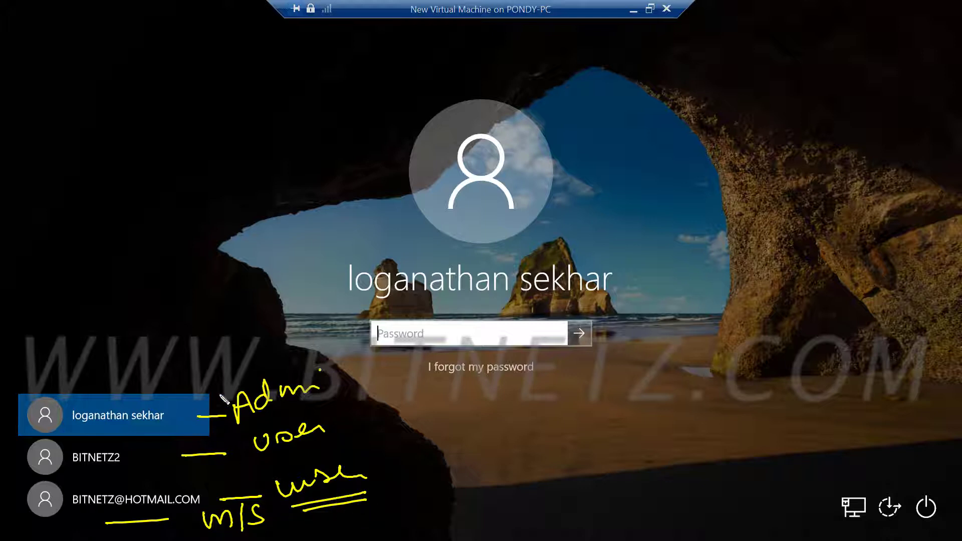
{"action": "mouse_move", "coordinate": [193, 396]}
{"action": "left_mouse_down"}
{"action": "mouse_move", "coordinate": [346, 378]}
{"action": "mouse_move", "coordinate": [256, 369]}
{"action": "left_mouse_up"}
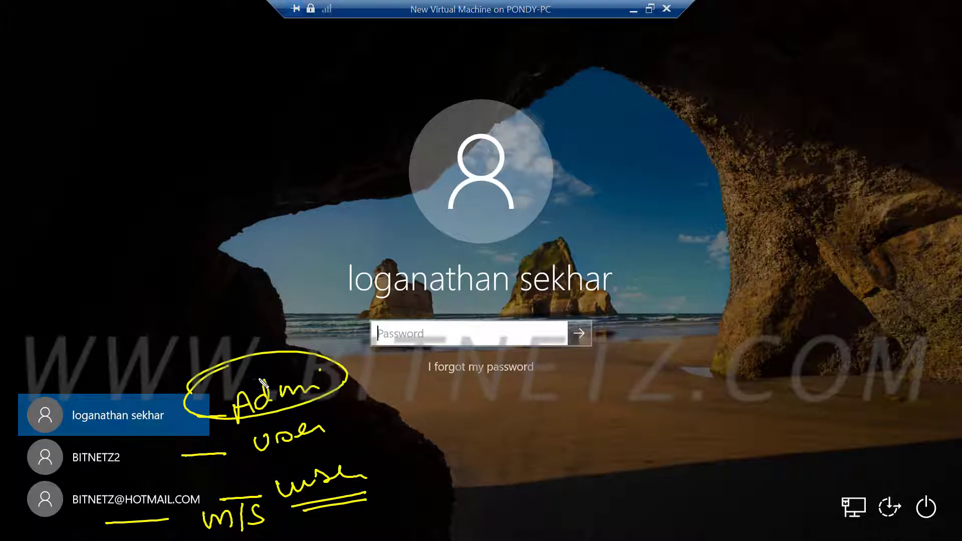
Write the underlined notes "Reset disc" and "password" above the account list.
{"action": "mouse_move", "coordinate": [71, 240]}
{"action": "left_mouse_down"}
{"action": "mouse_move", "coordinate": [56, 221]}
{"action": "mouse_move", "coordinate": [75, 228]}
{"action": "mouse_move", "coordinate": [118, 213]}
{"action": "mouse_move", "coordinate": [159, 166]}
{"action": "mouse_move", "coordinate": [190, 173]}
{"action": "mouse_move", "coordinate": [221, 155]}
{"action": "mouse_move", "coordinate": [221, 134]}
{"action": "left_mouse_up"}
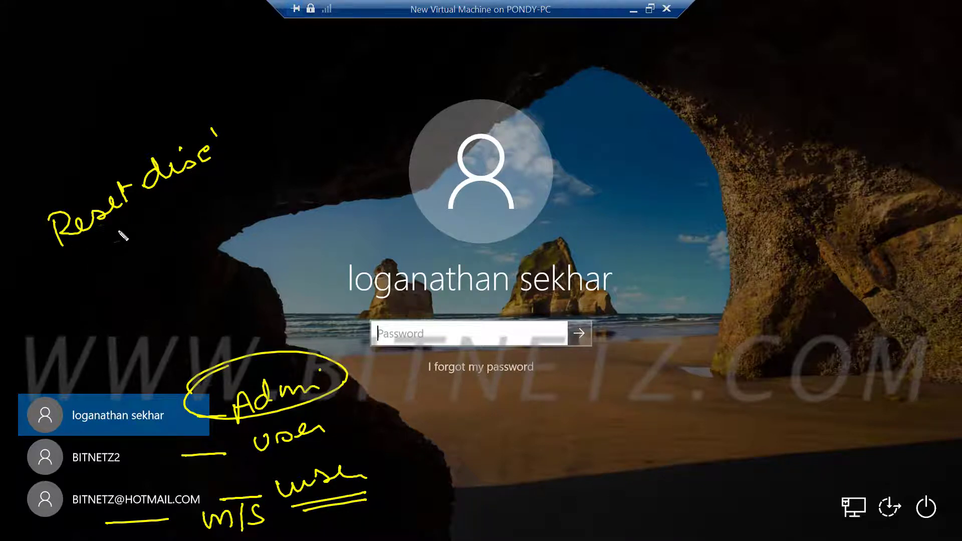
{"action": "mouse_move", "coordinate": [117, 226]}
{"action": "left_mouse_down"}
{"action": "mouse_move", "coordinate": [187, 192]}
{"action": "mouse_move", "coordinate": [186, 210]}
{"action": "left_mouse_up"}
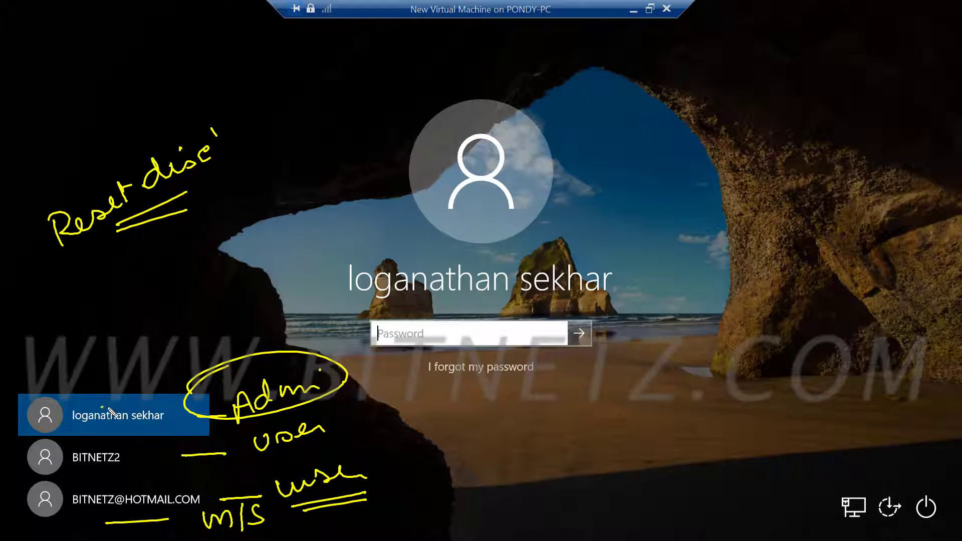
{"action": "left_click_drag", "start_coordinate": [116, 386], "coordinate": [103, 407]}
{"action": "mouse_move", "coordinate": [86, 337]}
{"action": "left_mouse_down"}
{"action": "mouse_move", "coordinate": [126, 340]}
{"action": "mouse_move", "coordinate": [215, 258]}
{"action": "mouse_move", "coordinate": [228, 264]}
{"action": "left_mouse_up"}
{"action": "left_click_drag", "start_coordinate": [228, 280], "coordinate": [154, 314]}
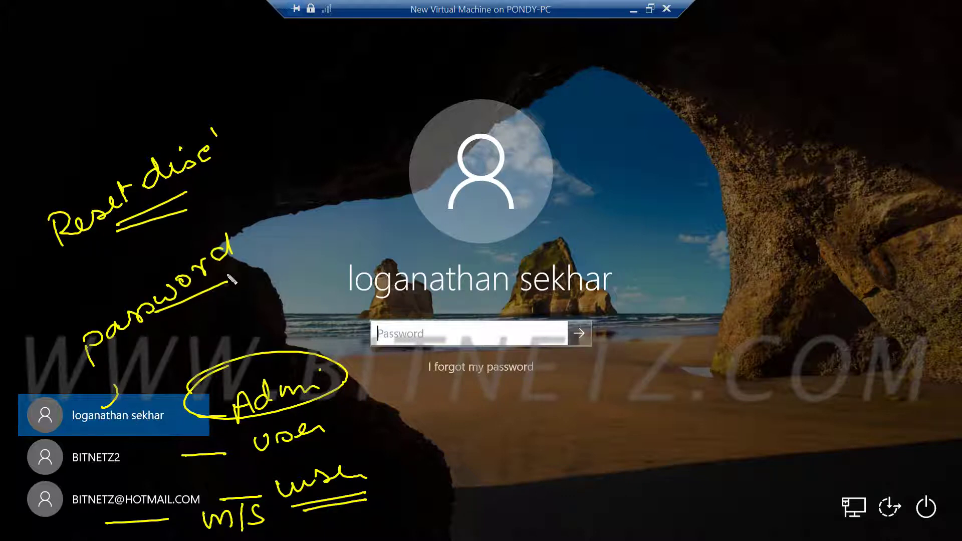
Link the "password" note to a cloud sketch, circle "Reset disc", and clear all annotations.
{"action": "left_click_drag", "start_coordinate": [232, 280], "coordinate": [290, 160]}
{"action": "mouse_move", "coordinate": [245, 98]}
{"action": "left_mouse_down"}
{"action": "mouse_move", "coordinate": [371, 166]}
{"action": "mouse_move", "coordinate": [249, 162]}
{"action": "mouse_move", "coordinate": [284, 91]}
{"action": "mouse_move", "coordinate": [308, 92]}
{"action": "left_mouse_up"}
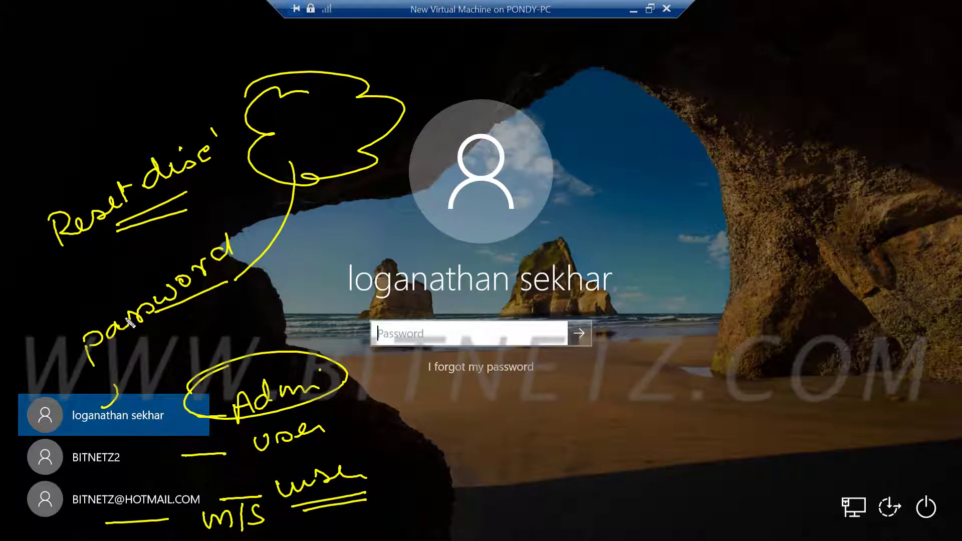
{"action": "mouse_move", "coordinate": [212, 176]}
{"action": "left_mouse_down"}
{"action": "mouse_move", "coordinate": [18, 222]}
{"action": "mouse_move", "coordinate": [210, 186]}
{"action": "mouse_move", "coordinate": [171, 213]}
{"action": "left_mouse_up"}
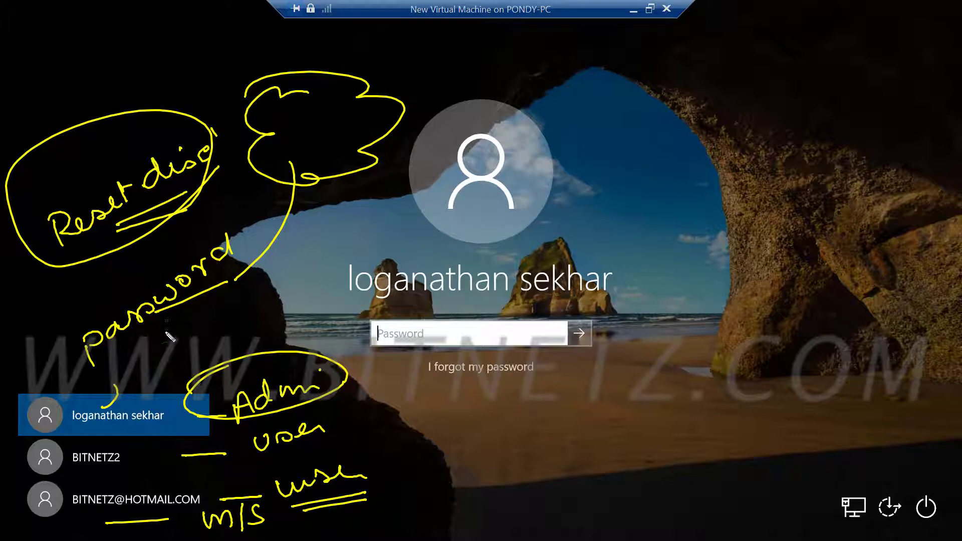
{"action": "key", "text": "Escape"}
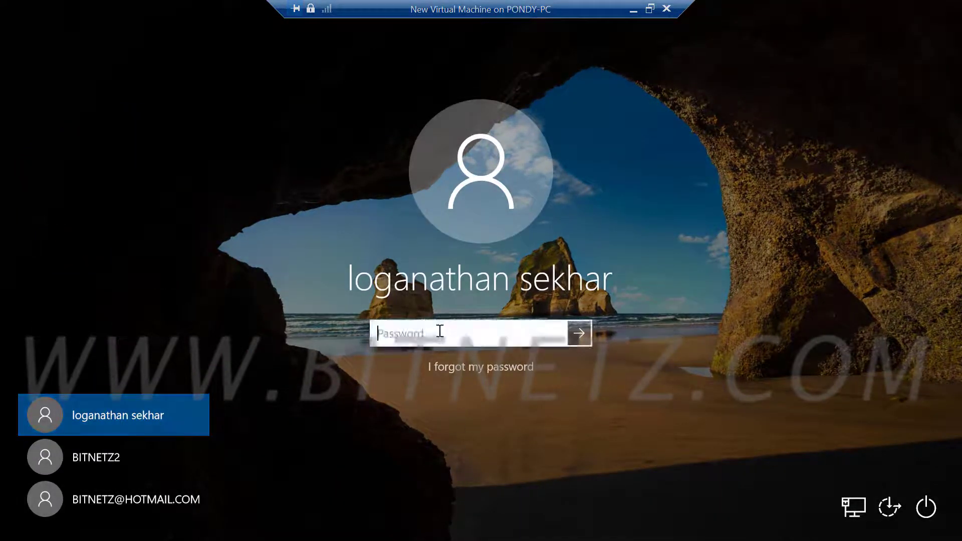
Try to sign in to the selected administrator account with a password, and dismiss the message.
{"action": "type", "text": "********"}
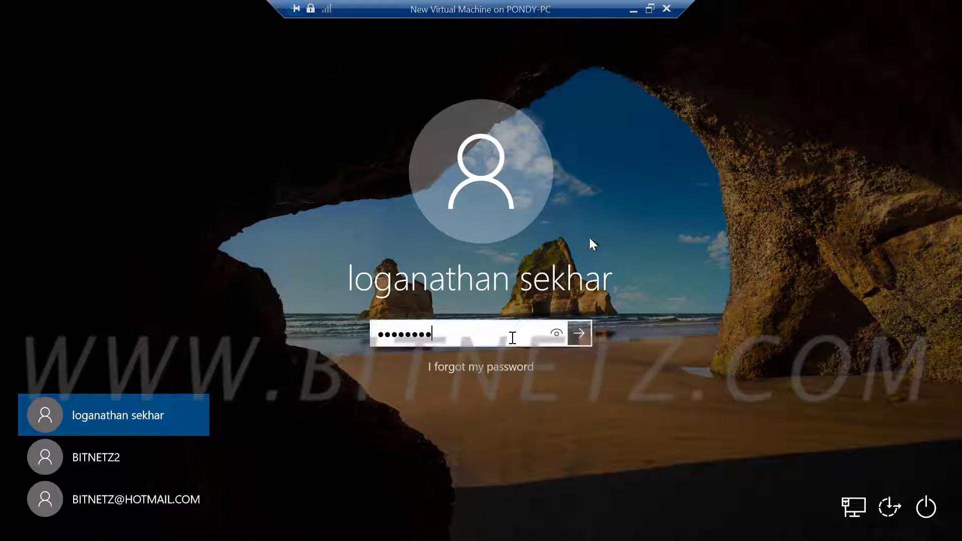
{"action": "left_click", "coordinate": [580, 333]}
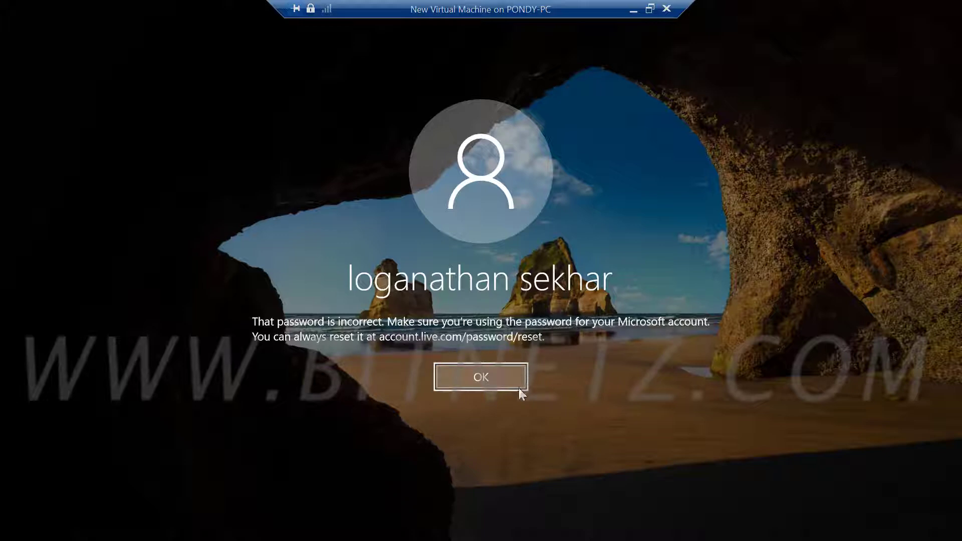
{"action": "left_click", "coordinate": [486, 377]}
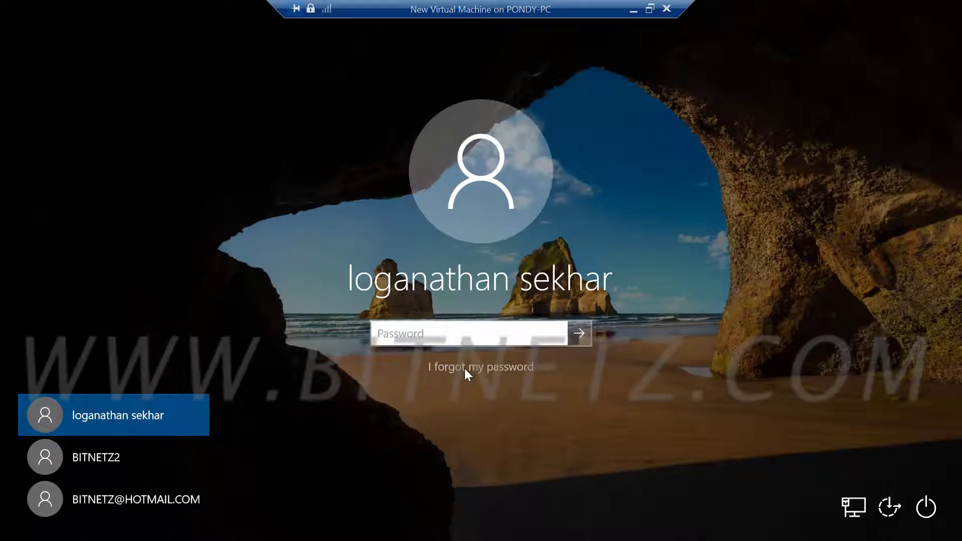
Open the forgotten-password recovery form for the selected account and activate its verification characters field.
{"action": "left_click", "coordinate": [465, 368]}
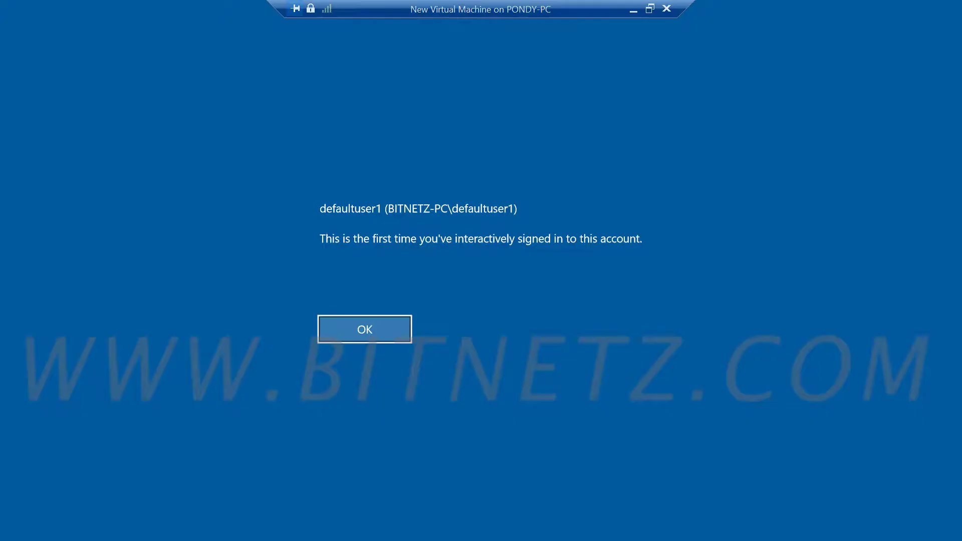
{"action": "left_click", "coordinate": [372, 332]}
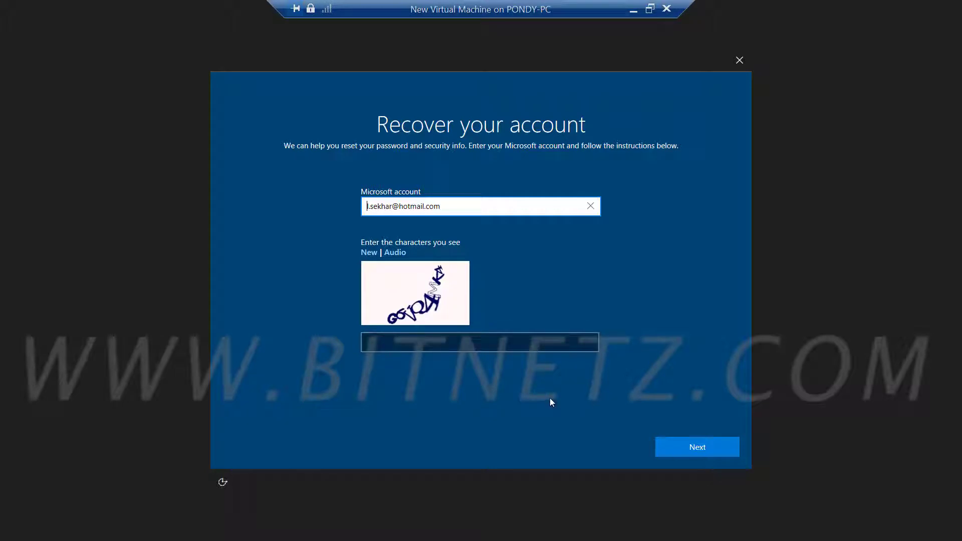
{"action": "left_click", "coordinate": [551, 343]}
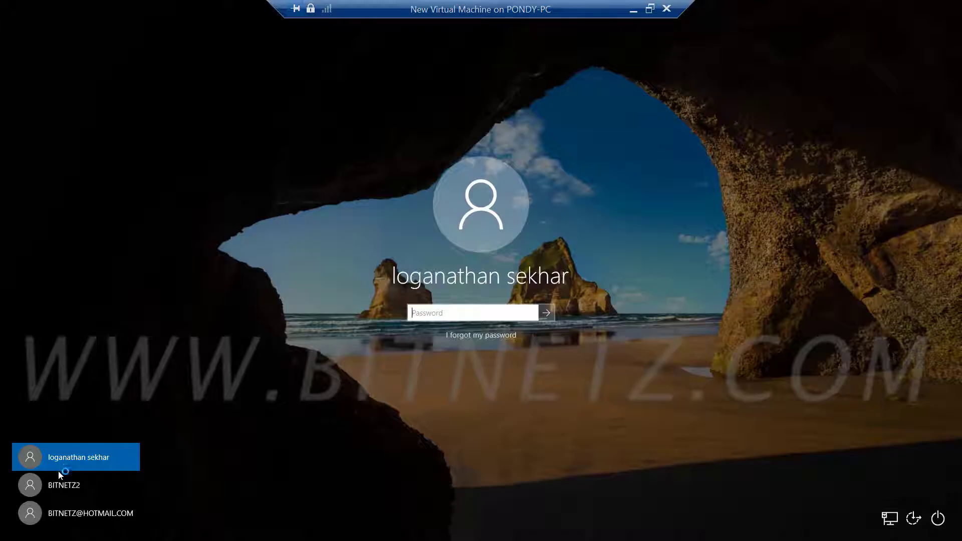
Select the BITNETZ2 account for sign-in and activate its password field.
{"action": "left_click", "coordinate": [82, 489]}
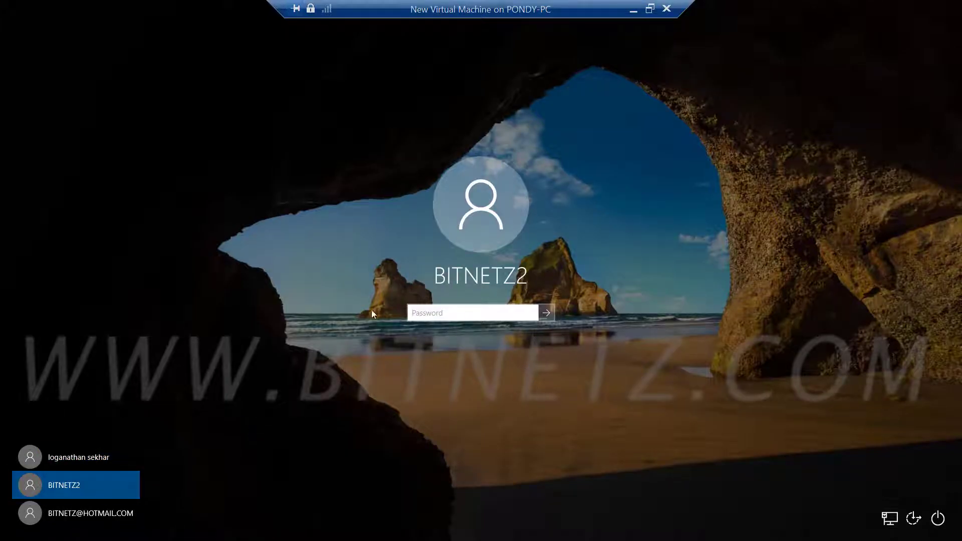
{"action": "left_click", "coordinate": [444, 313]}
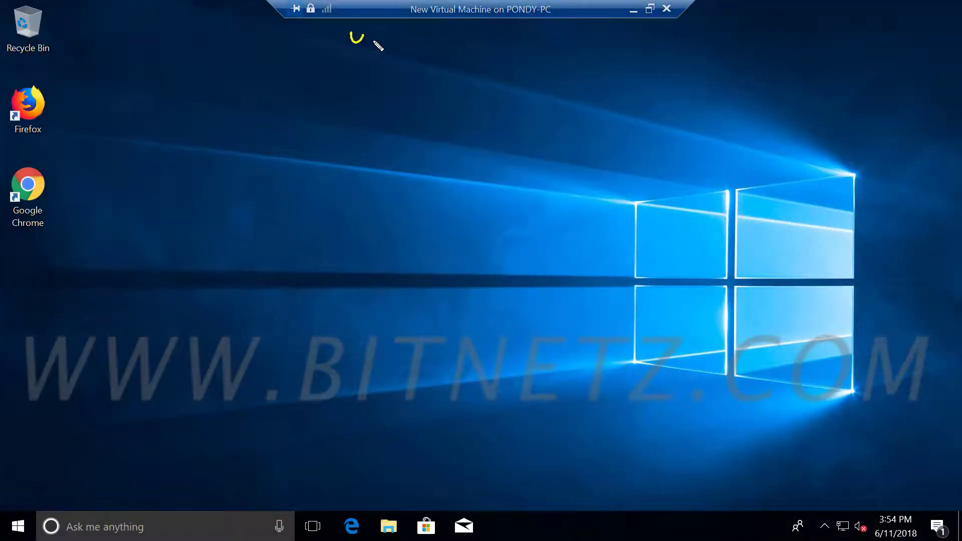
Write the underlined notes "win 7", "App - Soft" and "10" across the upper desktop.
{"action": "mouse_move", "coordinate": [378, 45]}
{"action": "left_mouse_down"}
{"action": "mouse_move", "coordinate": [424, 31]}
{"action": "mouse_move", "coordinate": [454, 43]}
{"action": "mouse_move", "coordinate": [437, 54]}
{"action": "left_mouse_up"}
{"action": "mouse_move", "coordinate": [361, 64]}
{"action": "left_mouse_down"}
{"action": "mouse_move", "coordinate": [444, 58]}
{"action": "mouse_move", "coordinate": [479, 43]}
{"action": "mouse_move", "coordinate": [494, 64]}
{"action": "left_mouse_up"}
{"action": "mouse_move", "coordinate": [472, 55]}
{"action": "left_mouse_down"}
{"action": "mouse_move", "coordinate": [613, 46]}
{"action": "mouse_move", "coordinate": [627, 56]}
{"action": "mouse_move", "coordinate": [658, 41]}
{"action": "left_mouse_up"}
{"action": "left_click_drag", "start_coordinate": [490, 76], "coordinate": [644, 72]}
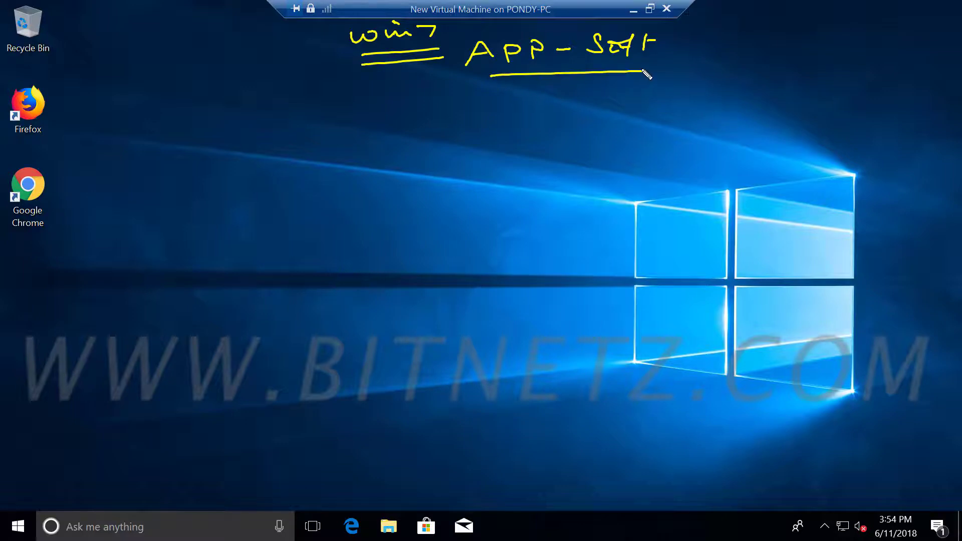
{"action": "left_click_drag", "start_coordinate": [436, 90], "coordinate": [437, 101]}
{"action": "left_click_drag", "start_coordinate": [451, 89], "coordinate": [486, 115]}
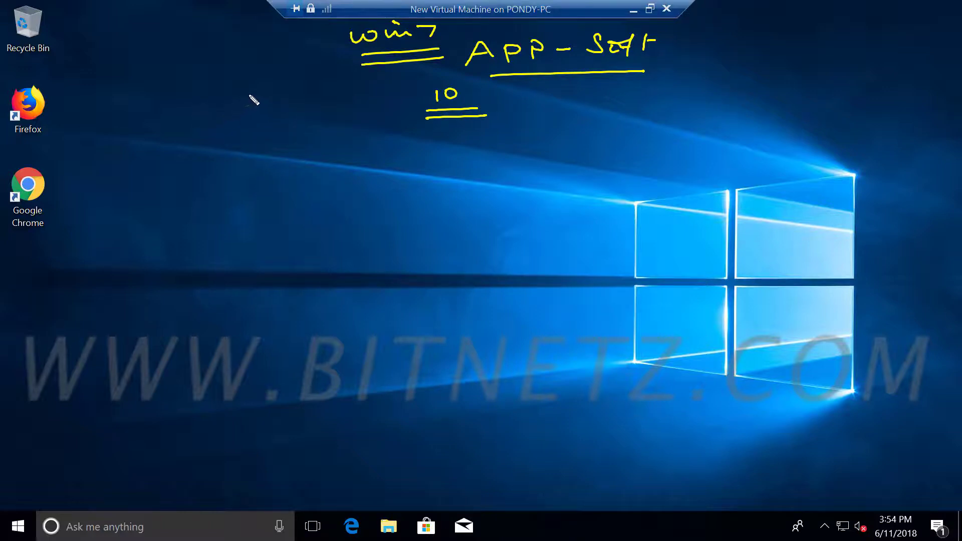
Circle the "win 7" note, draw an arrow from it to "W10", and write ".EXE" below.
{"action": "mouse_move", "coordinate": [314, 30]}
{"action": "left_mouse_down"}
{"action": "mouse_move", "coordinate": [479, 28]}
{"action": "mouse_move", "coordinate": [303, 26]}
{"action": "mouse_move", "coordinate": [226, 101]}
{"action": "mouse_move", "coordinate": [229, 121]}
{"action": "left_mouse_up"}
{"action": "mouse_move", "coordinate": [242, 115]}
{"action": "left_mouse_down"}
{"action": "mouse_move", "coordinate": [243, 129]}
{"action": "mouse_move", "coordinate": [261, 118]}
{"action": "left_mouse_up"}
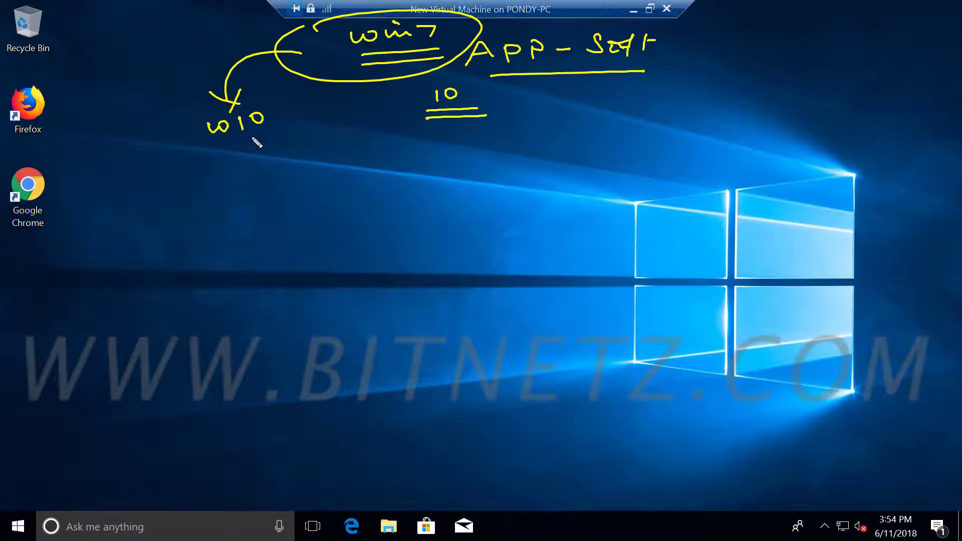
{"action": "mouse_move", "coordinate": [255, 142]}
{"action": "left_mouse_down"}
{"action": "mouse_move", "coordinate": [265, 154]}
{"action": "mouse_move", "coordinate": [318, 144]}
{"action": "left_mouse_up"}
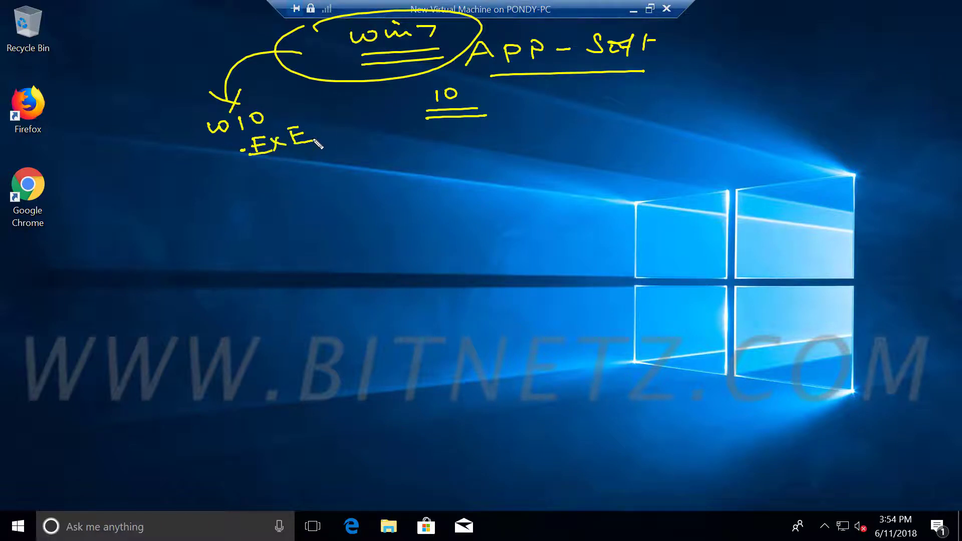
Write ".MSI" and a double-underlined "Desktop" below the ".EXE" note.
{"action": "left_click", "coordinate": [254, 178]}
{"action": "mouse_move", "coordinate": [268, 176]}
{"action": "left_mouse_down"}
{"action": "mouse_move", "coordinate": [314, 168]}
{"action": "mouse_move", "coordinate": [317, 151]}
{"action": "mouse_move", "coordinate": [326, 167]}
{"action": "left_mouse_up"}
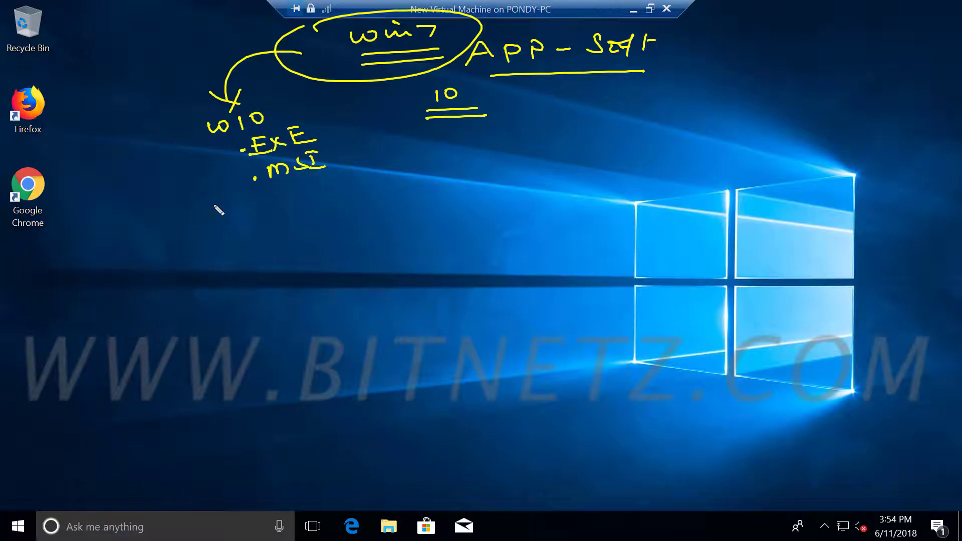
{"action": "left_click_drag", "start_coordinate": [206, 219], "coordinate": [317, 183]}
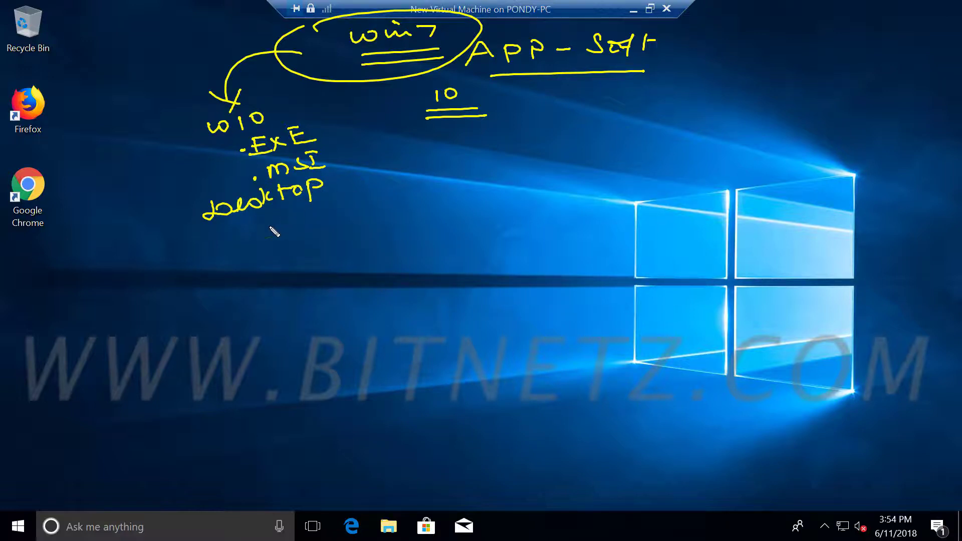
{"action": "left_click_drag", "start_coordinate": [235, 226], "coordinate": [321, 213]}
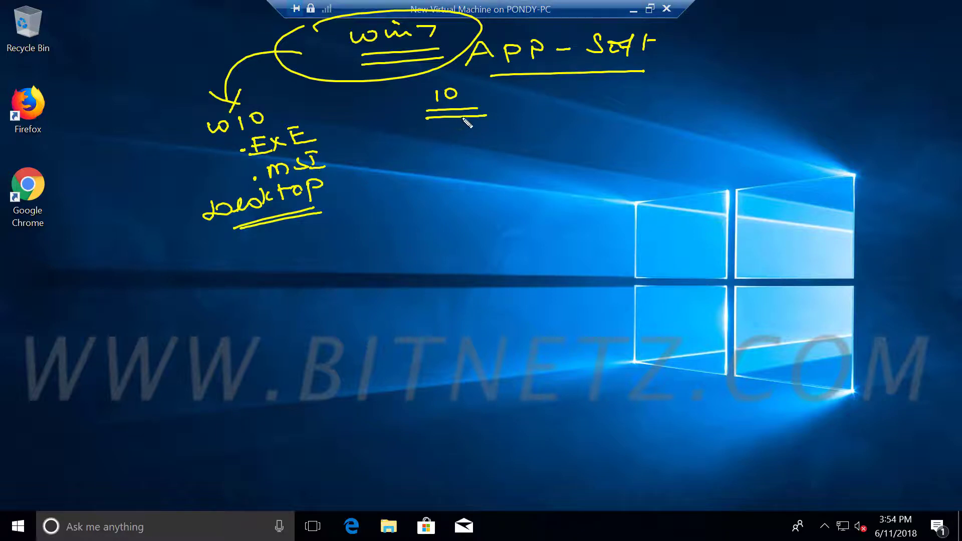
Write "Tablet - Mob" beside the "10" note and a double-underlined "Windows Store" beneath it.
{"action": "mouse_move", "coordinate": [516, 93]}
{"action": "left_mouse_down"}
{"action": "mouse_move", "coordinate": [549, 100]}
{"action": "mouse_move", "coordinate": [586, 88]}
{"action": "mouse_move", "coordinate": [597, 101]}
{"action": "mouse_move", "coordinate": [715, 87]}
{"action": "left_mouse_up"}
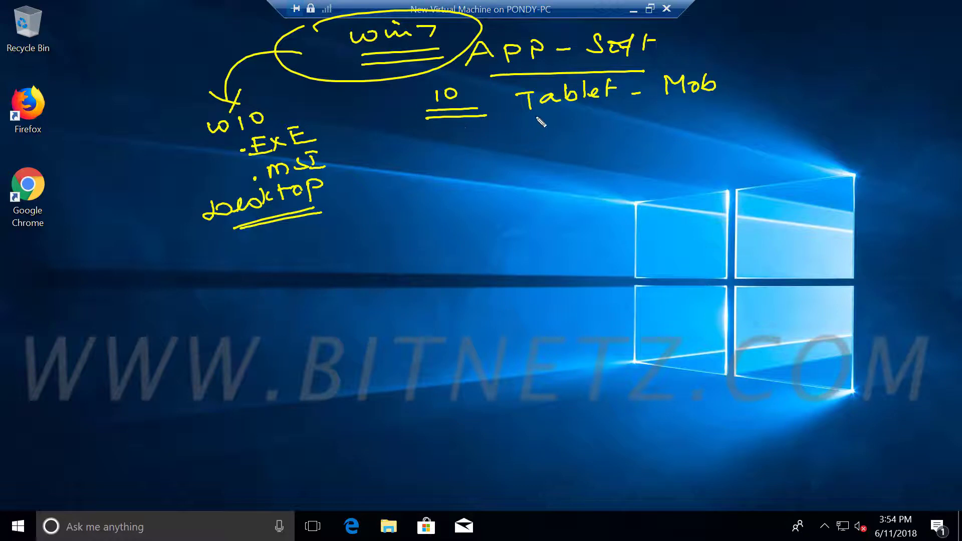
{"action": "left_click_drag", "start_coordinate": [513, 135], "coordinate": [750, 111]}
{"action": "mouse_move", "coordinate": [583, 146]}
{"action": "left_mouse_down"}
{"action": "mouse_move", "coordinate": [671, 143]}
{"action": "mouse_move", "coordinate": [658, 151]}
{"action": "left_mouse_up"}
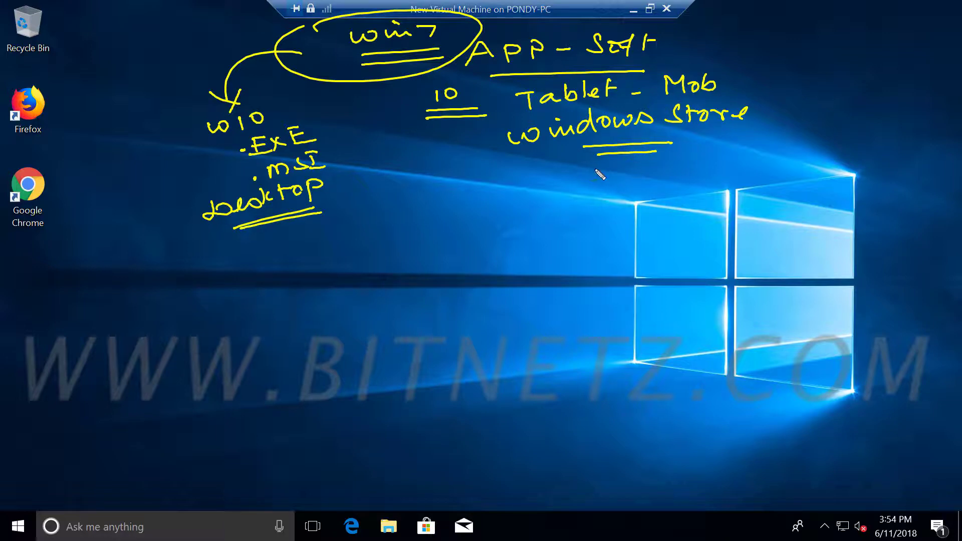
List "Windows Apps", "Modern Apps", "Trusted Windows Store Apps", "UWP" and "Universal Windows App" below the "Windows Store" note.
{"action": "mouse_move", "coordinate": [525, 184]}
{"action": "left_mouse_down"}
{"action": "mouse_move", "coordinate": [597, 194]}
{"action": "mouse_move", "coordinate": [806, 161]}
{"action": "left_mouse_up"}
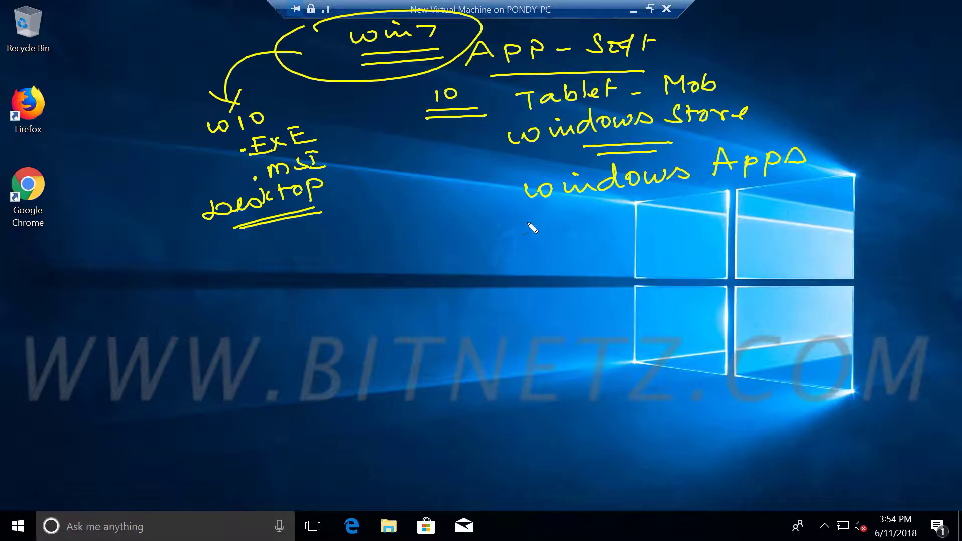
{"action": "mouse_move", "coordinate": [528, 235]}
{"action": "left_mouse_down"}
{"action": "mouse_move", "coordinate": [586, 236]}
{"action": "mouse_move", "coordinate": [777, 196]}
{"action": "left_mouse_up"}
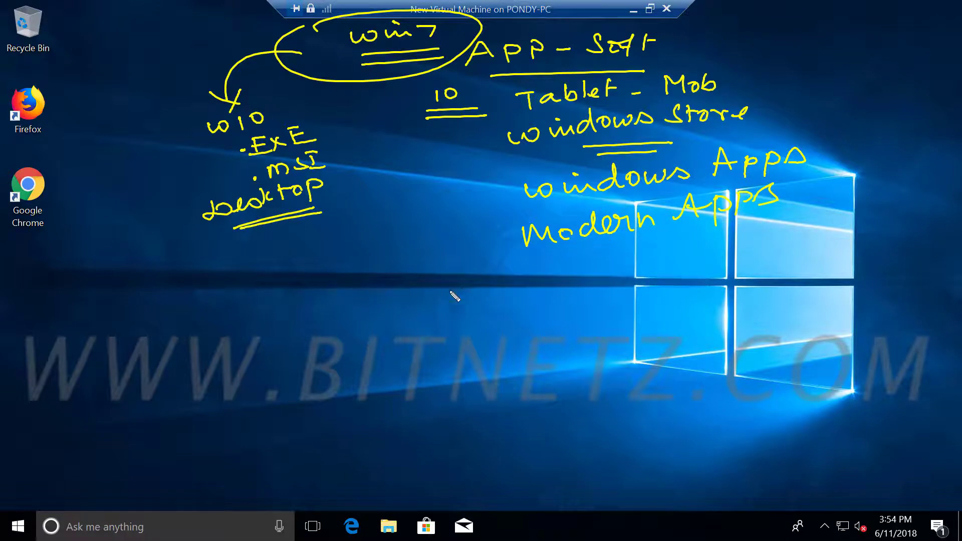
{"action": "mouse_move", "coordinate": [402, 280]}
{"action": "left_mouse_down"}
{"action": "mouse_move", "coordinate": [769, 275]}
{"action": "mouse_move", "coordinate": [798, 261]}
{"action": "mouse_move", "coordinate": [858, 268]}
{"action": "mouse_move", "coordinate": [947, 257]}
{"action": "left_mouse_up"}
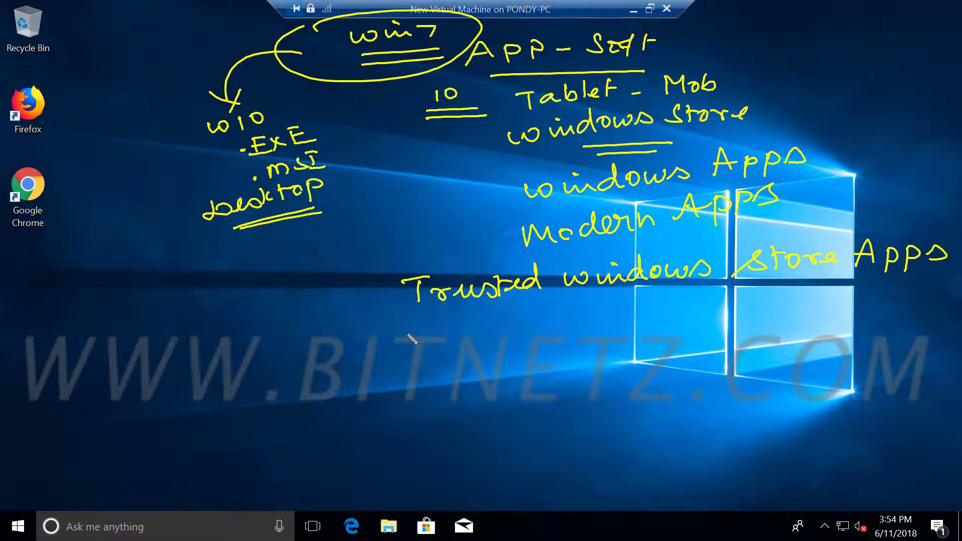
{"action": "mouse_move", "coordinate": [403, 331]}
{"action": "left_mouse_down"}
{"action": "mouse_move", "coordinate": [442, 340]}
{"action": "mouse_move", "coordinate": [480, 326]}
{"action": "mouse_move", "coordinate": [501, 334]}
{"action": "left_mouse_up"}
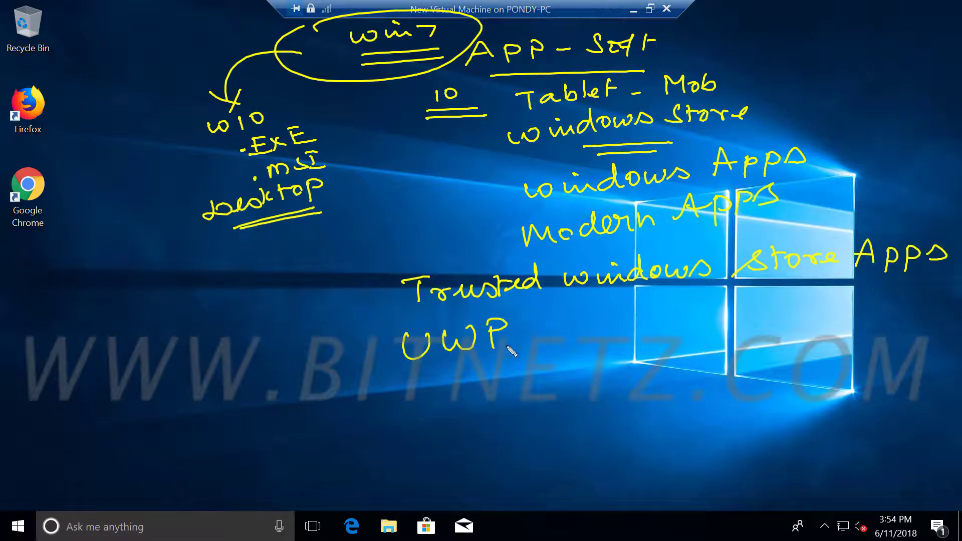
{"action": "mouse_move", "coordinate": [416, 385]}
{"action": "left_mouse_down"}
{"action": "mouse_move", "coordinate": [417, 377]}
{"action": "mouse_move", "coordinate": [806, 343]}
{"action": "mouse_move", "coordinate": [798, 337]}
{"action": "left_mouse_up"}
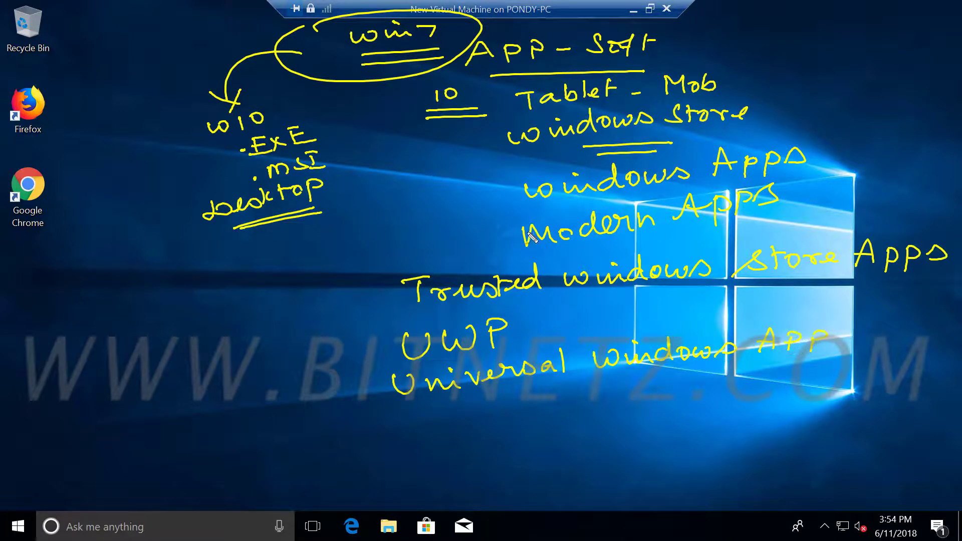
Bracket the list of app names, box the "Windows Store" note, and circle "Tablet" and "Mob".
{"action": "mouse_move", "coordinate": [503, 177]}
{"action": "left_mouse_down"}
{"action": "mouse_move", "coordinate": [368, 296]}
{"action": "mouse_move", "coordinate": [433, 442]}
{"action": "left_mouse_up"}
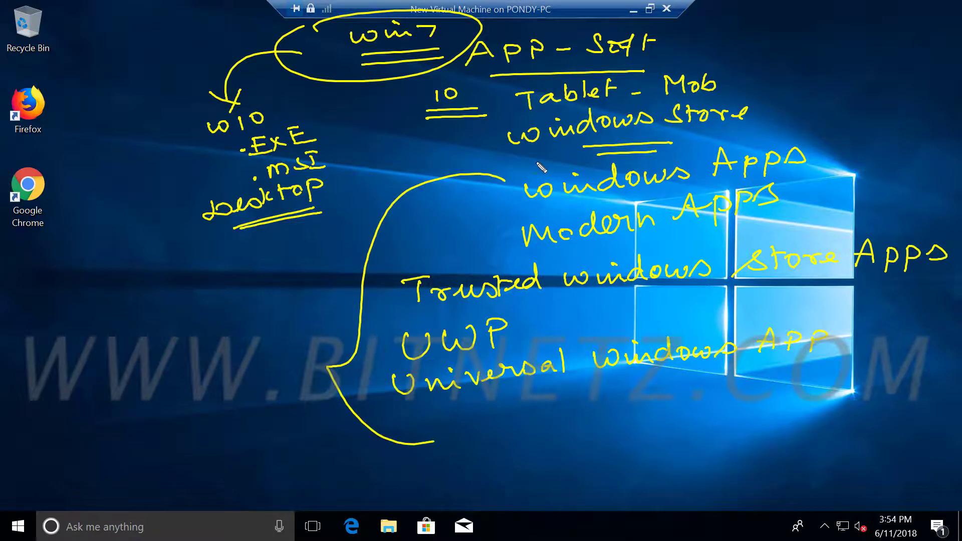
{"action": "mouse_move", "coordinate": [497, 161]}
{"action": "left_mouse_down"}
{"action": "mouse_move", "coordinate": [490, 134]}
{"action": "mouse_move", "coordinate": [559, 119]}
{"action": "mouse_move", "coordinate": [743, 101]}
{"action": "mouse_move", "coordinate": [754, 135]}
{"action": "mouse_move", "coordinate": [522, 159]}
{"action": "left_mouse_up"}
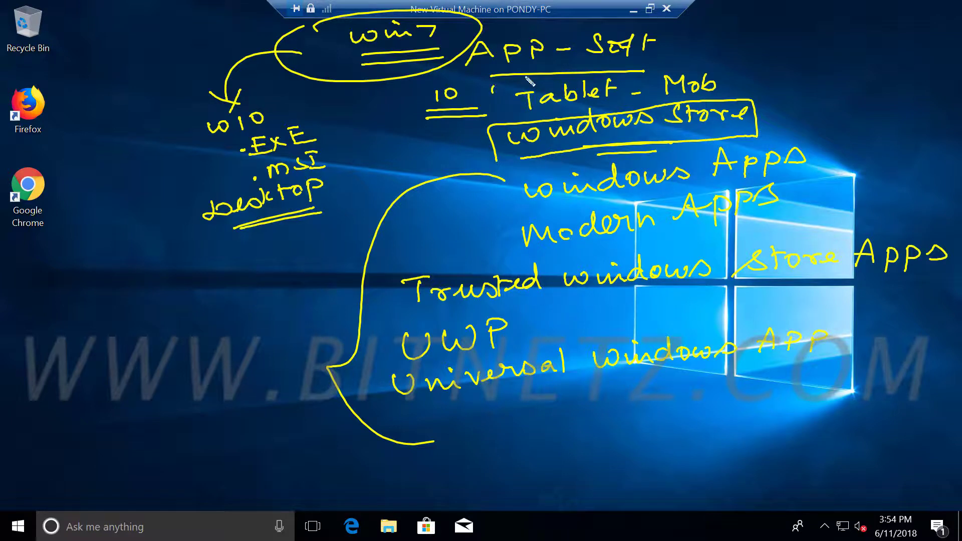
{"action": "mouse_move", "coordinate": [530, 81]}
{"action": "left_mouse_down"}
{"action": "mouse_move", "coordinate": [627, 70]}
{"action": "mouse_move", "coordinate": [516, 103]}
{"action": "left_mouse_up"}
{"action": "mouse_move", "coordinate": [658, 66]}
{"action": "left_mouse_down"}
{"action": "mouse_move", "coordinate": [759, 89]}
{"action": "mouse_move", "coordinate": [660, 68]}
{"action": "left_mouse_up"}
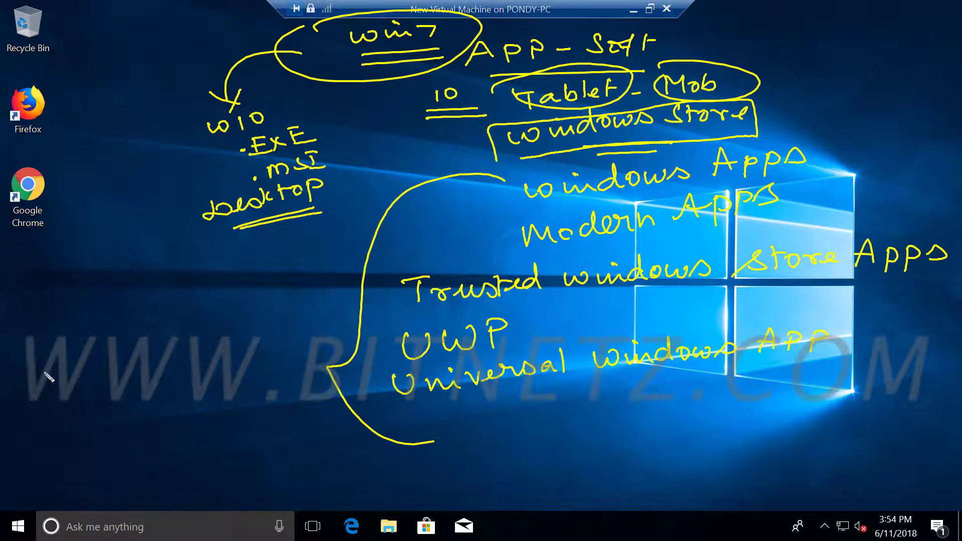
Write the note "Gadgets" in the empty area beside the bracketed app list.
{"action": "mouse_move", "coordinate": [78, 382]}
{"action": "left_mouse_down"}
{"action": "mouse_move", "coordinate": [60, 419]}
{"action": "mouse_move", "coordinate": [80, 427]}
{"action": "left_mouse_up"}
{"action": "mouse_move", "coordinate": [106, 393]}
{"action": "left_mouse_down"}
{"action": "mouse_move", "coordinate": [108, 403]}
{"action": "mouse_move", "coordinate": [141, 400]}
{"action": "left_mouse_up"}
{"action": "left_click_drag", "start_coordinate": [160, 377], "coordinate": [150, 399]}
{"action": "left_click_drag", "start_coordinate": [173, 373], "coordinate": [193, 371]}
{"action": "left_click_drag", "start_coordinate": [197, 353], "coordinate": [203, 373]}
{"action": "left_click_drag", "start_coordinate": [220, 350], "coordinate": [220, 365]}
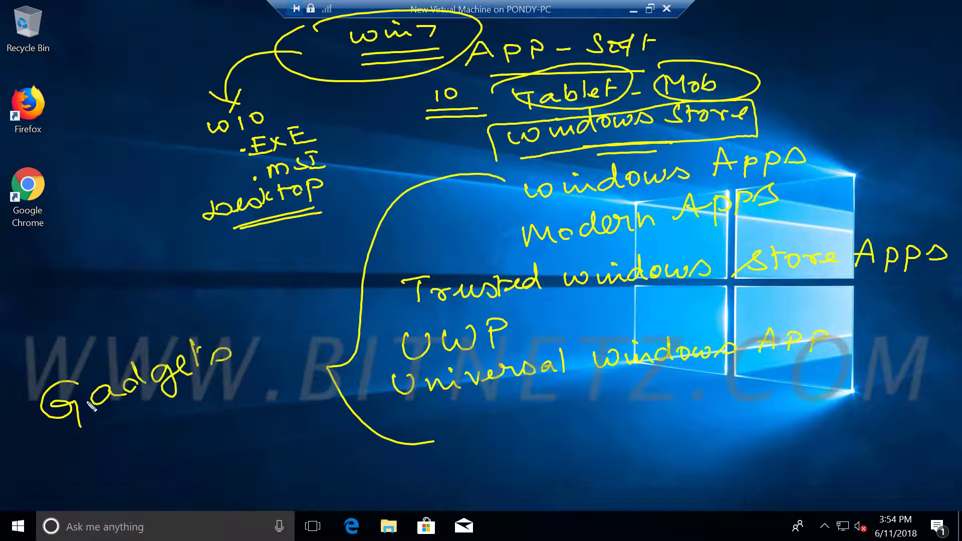
Cross out the "Gadgets" note with several diagonal strokes.
{"action": "left_click_drag", "start_coordinate": [25, 379], "coordinate": [150, 408]}
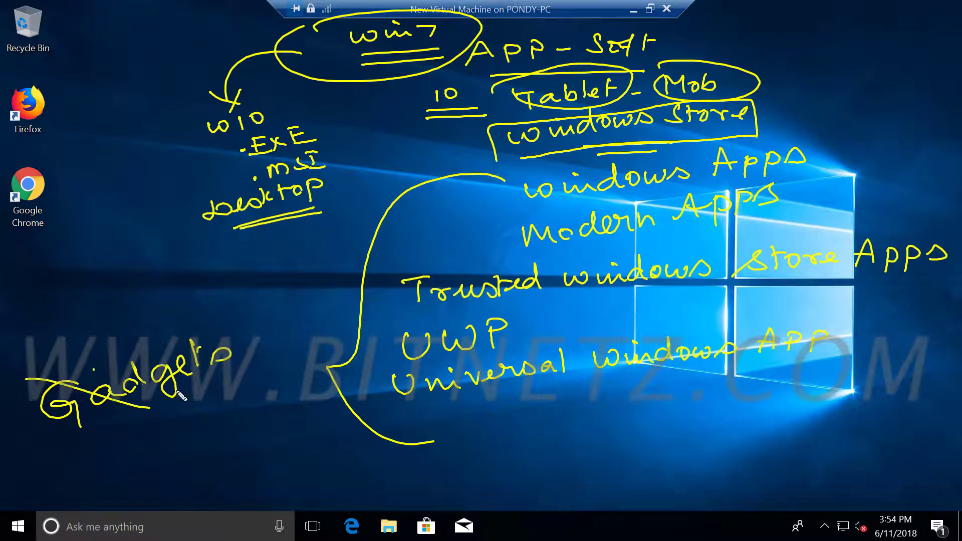
{"action": "left_click_drag", "start_coordinate": [93, 399], "coordinate": [190, 368]}
{"action": "left_click_drag", "start_coordinate": [129, 340], "coordinate": [195, 361]}
{"action": "left_click_drag", "start_coordinate": [149, 316], "coordinate": [224, 360]}
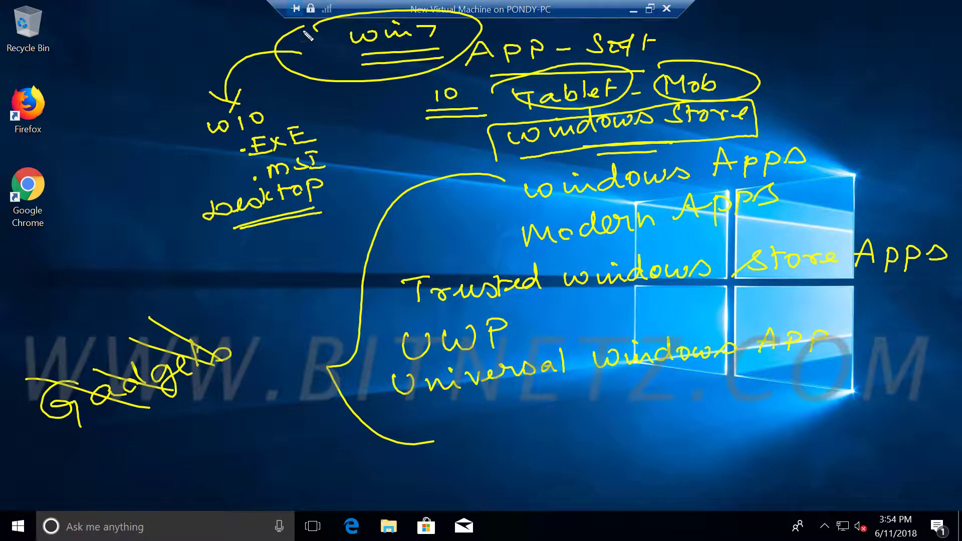
Mark the "win 7" column with a long stroke down past "Desktop" and another mark beneath it.
{"action": "mouse_move", "coordinate": [302, 26]}
{"action": "left_mouse_down"}
{"action": "mouse_move", "coordinate": [86, 56]}
{"action": "mouse_move", "coordinate": [112, 250]}
{"action": "mouse_move", "coordinate": [142, 288]}
{"action": "mouse_move", "coordinate": [235, 263]}
{"action": "mouse_move", "coordinate": [235, 276]}
{"action": "left_mouse_up"}
{"action": "mouse_move", "coordinate": [182, 298]}
{"action": "left_mouse_down"}
{"action": "mouse_move", "coordinate": [236, 301]}
{"action": "mouse_move", "coordinate": [274, 277]}
{"action": "mouse_move", "coordinate": [309, 282]}
{"action": "mouse_move", "coordinate": [346, 253]}
{"action": "mouse_move", "coordinate": [334, 278]}
{"action": "left_mouse_up"}
{"action": "left_click", "coordinate": [241, 290]}
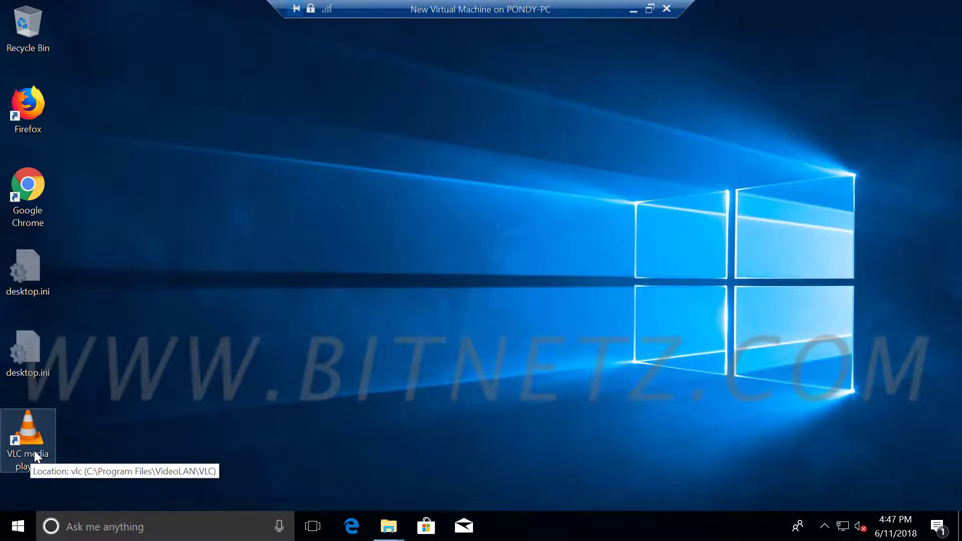
Switch to the File Explorer window showing Local Disk (C:) and open the Downloads folder.
{"action": "mouse_move", "coordinate": [381, 534]}
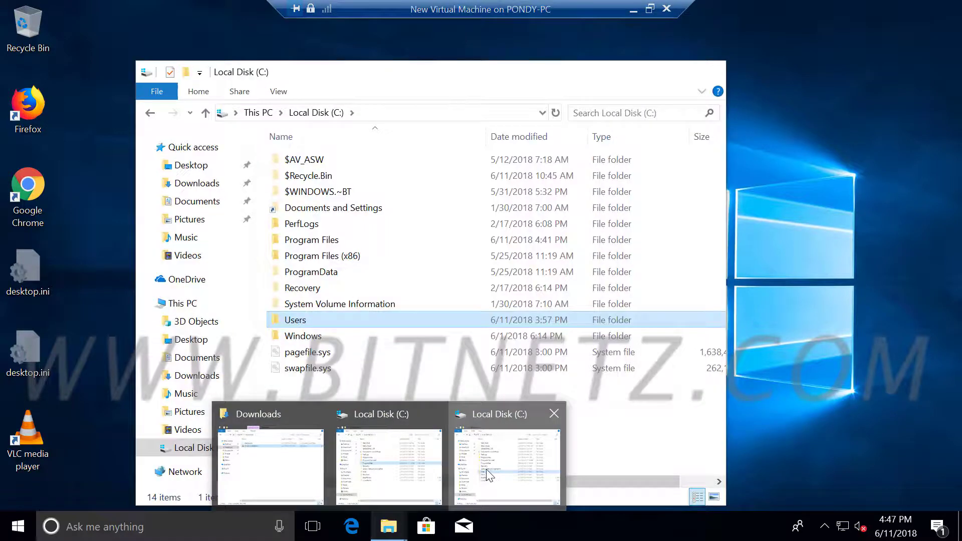
{"action": "left_click", "coordinate": [488, 468]}
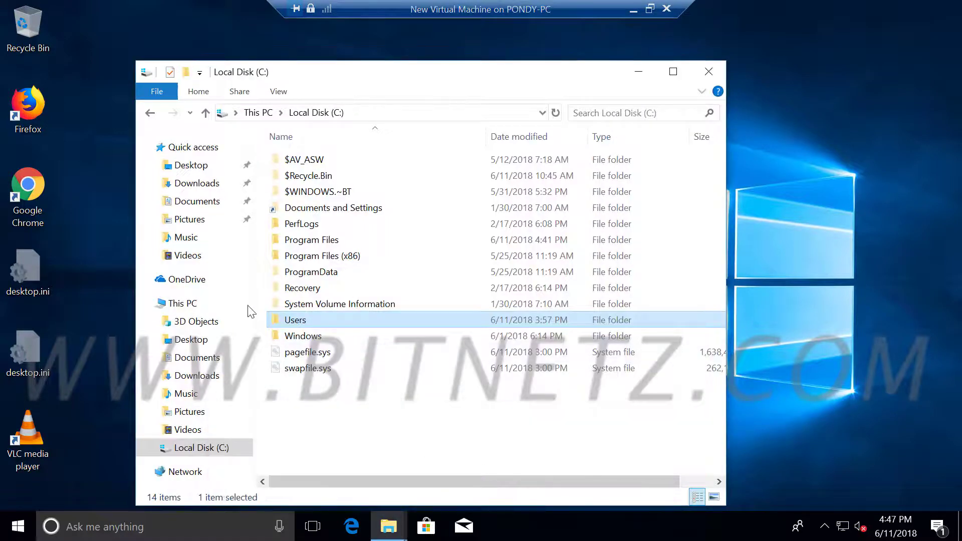
{"action": "left_click", "coordinate": [212, 184]}
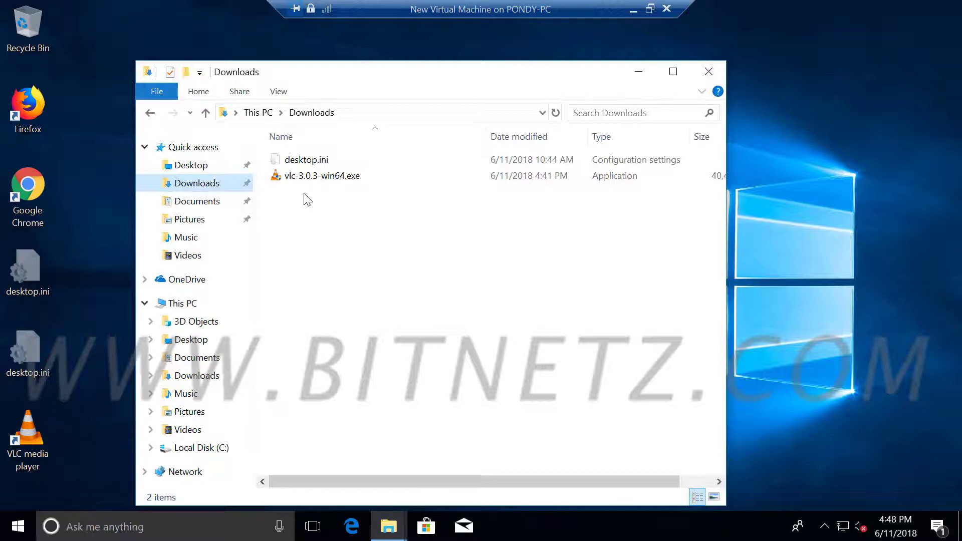
Browse from This PC to the Users\Public\Desktop folder on Local Disk (C:).
{"action": "left_click", "coordinate": [258, 113]}
{"action": "left_click", "coordinate": [364, 377]}
{"action": "double_click", "coordinate": [364, 376]}
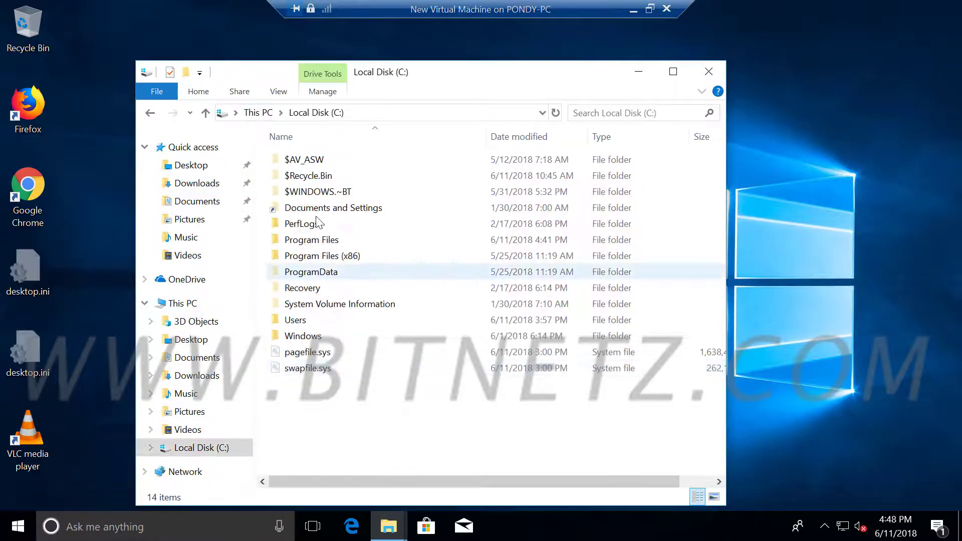
{"action": "double_click", "coordinate": [303, 318]}
{"action": "double_click", "coordinate": [297, 257]}
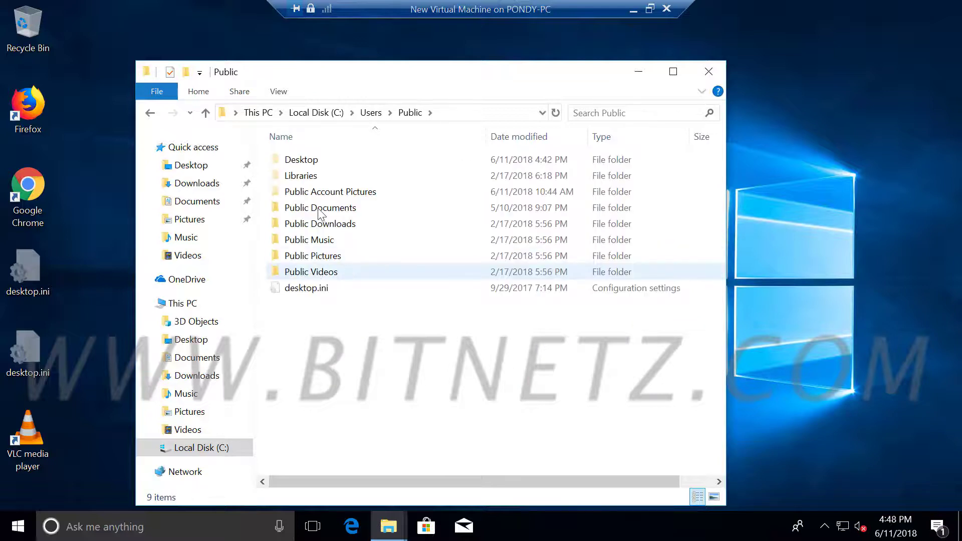
{"action": "left_click", "coordinate": [302, 161]}
{"action": "double_click", "coordinate": [302, 161]}
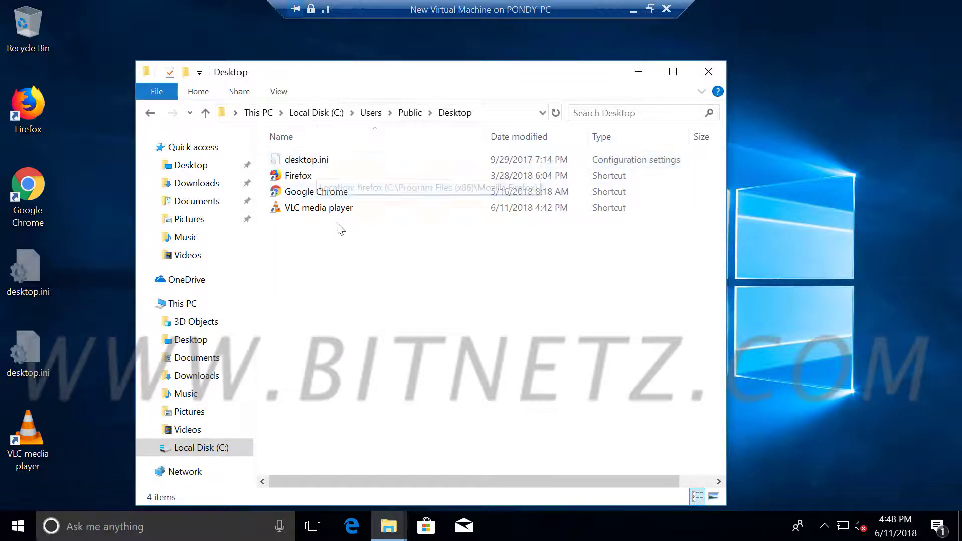
Underline "Public" and "Desktop" in the folder path and bracket the Firefox, Google Chrome and VLC media player shortcuts.
{"action": "left_click_drag", "start_coordinate": [397, 121], "coordinate": [434, 122]}
{"action": "left_click_drag", "start_coordinate": [453, 122], "coordinate": [500, 122]}
{"action": "mouse_move", "coordinate": [363, 164]}
{"action": "left_mouse_down"}
{"action": "mouse_move", "coordinate": [374, 173]}
{"action": "mouse_move", "coordinate": [377, 201]}
{"action": "mouse_move", "coordinate": [353, 217]}
{"action": "left_mouse_up"}
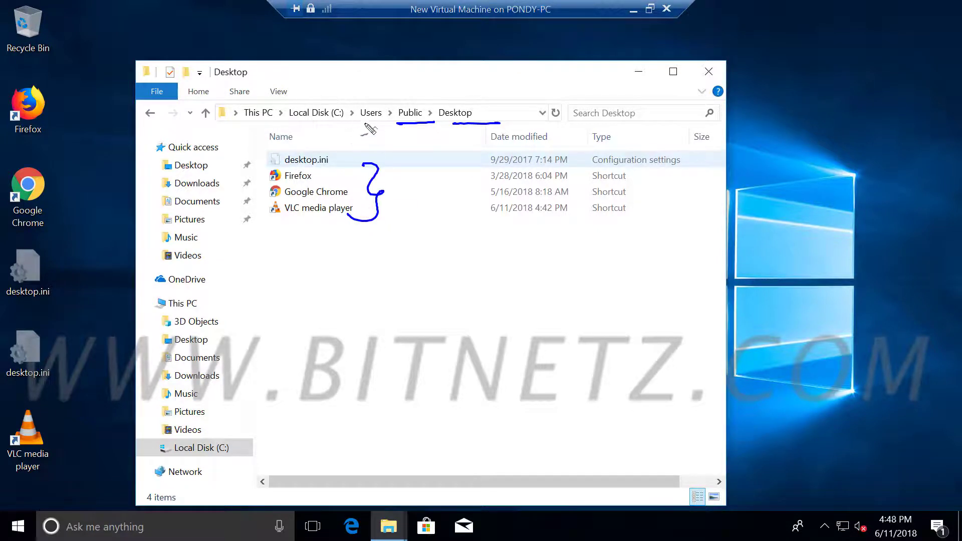
Draw three stick figures linked to "Users" above the folder path and retrace the bracket beside the shortcuts.
{"action": "left_click_drag", "start_coordinate": [369, 106], "coordinate": [385, 89]}
{"action": "mouse_move", "coordinate": [337, 65]}
{"action": "left_mouse_down"}
{"action": "mouse_move", "coordinate": [346, 92]}
{"action": "mouse_move", "coordinate": [362, 89]}
{"action": "left_mouse_up"}
{"action": "mouse_move", "coordinate": [404, 50]}
{"action": "left_mouse_down"}
{"action": "mouse_move", "coordinate": [412, 81]}
{"action": "mouse_move", "coordinate": [397, 89]}
{"action": "left_mouse_up"}
{"action": "mouse_move", "coordinate": [410, 80]}
{"action": "left_mouse_down"}
{"action": "mouse_move", "coordinate": [426, 81]}
{"action": "mouse_move", "coordinate": [423, 70]}
{"action": "left_mouse_up"}
{"action": "mouse_move", "coordinate": [464, 50]}
{"action": "left_mouse_down"}
{"action": "mouse_move", "coordinate": [469, 83]}
{"action": "mouse_move", "coordinate": [459, 90]}
{"action": "left_mouse_up"}
{"action": "mouse_move", "coordinate": [471, 83]}
{"action": "left_mouse_down"}
{"action": "mouse_move", "coordinate": [490, 88]}
{"action": "mouse_move", "coordinate": [496, 70]}
{"action": "left_mouse_up"}
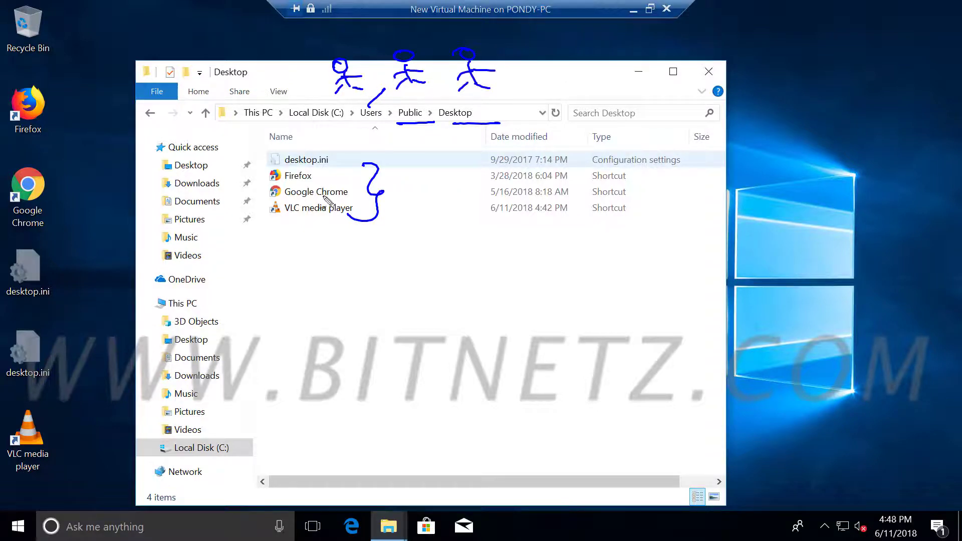
{"action": "mouse_move", "coordinate": [362, 165]}
{"action": "left_mouse_down"}
{"action": "mouse_move", "coordinate": [337, 223]}
{"action": "mouse_move", "coordinate": [356, 226]}
{"action": "left_mouse_up"}
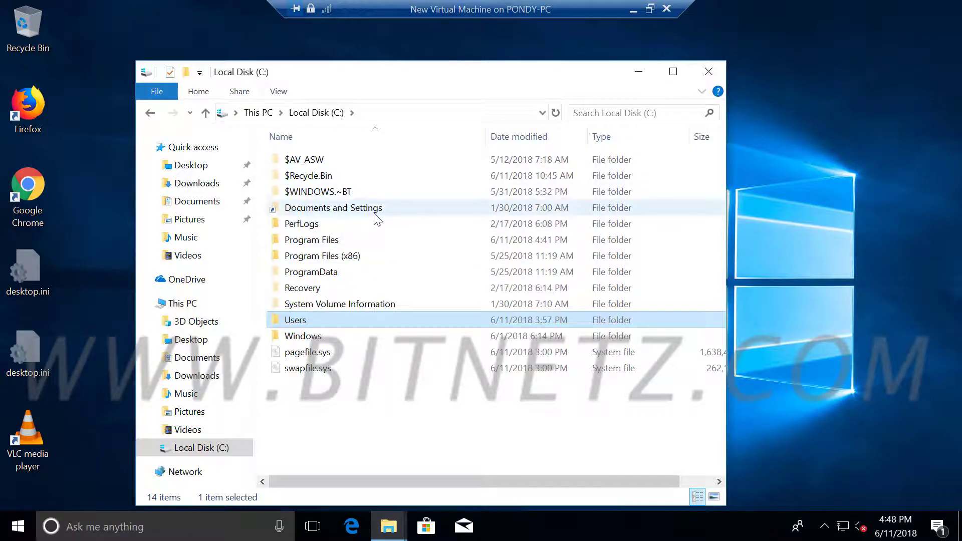
Underline the Program Files folder on Local Disk (C:) and label it "64 Bit" with an arrow pointing to it.
{"action": "mouse_move", "coordinate": [285, 249]}
{"action": "left_mouse_down"}
{"action": "mouse_move", "coordinate": [349, 249]}
{"action": "mouse_move", "coordinate": [382, 228]}
{"action": "left_mouse_up"}
{"action": "left_click", "coordinate": [345, 241]}
{"action": "mouse_move", "coordinate": [401, 216]}
{"action": "left_mouse_down"}
{"action": "mouse_move", "coordinate": [397, 234]}
{"action": "mouse_move", "coordinate": [426, 215]}
{"action": "mouse_move", "coordinate": [420, 224]}
{"action": "mouse_move", "coordinate": [441, 222]}
{"action": "left_mouse_up"}
{"action": "left_click_drag", "start_coordinate": [454, 215], "coordinate": [453, 198]}
{"action": "left_click_drag", "start_coordinate": [450, 200], "coordinate": [462, 195]}
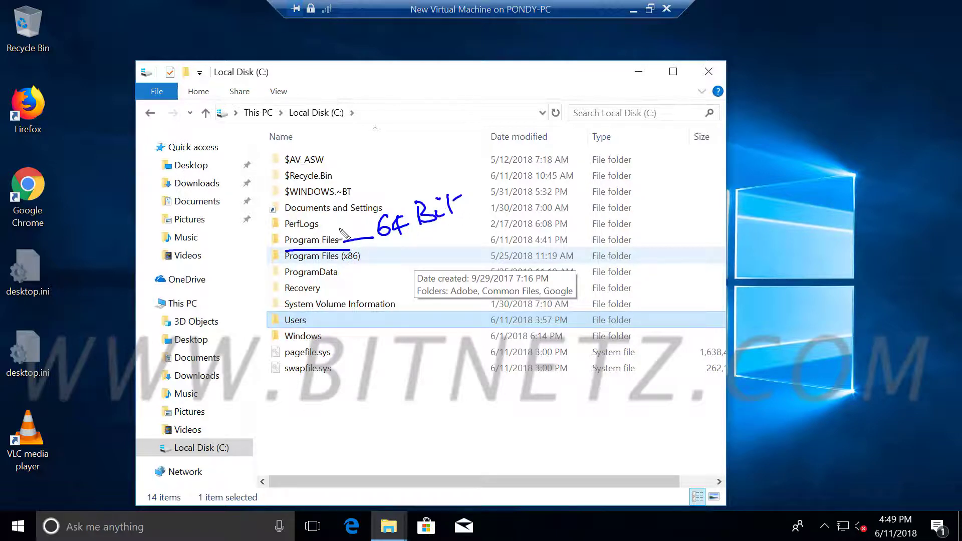
{"action": "left_click_drag", "start_coordinate": [359, 217], "coordinate": [337, 235]}
Label the Program Files (x86) folder "32 bit" and draw a pointer from the label to it.
{"action": "mouse_move", "coordinate": [387, 253]}
{"action": "left_mouse_down"}
{"action": "mouse_move", "coordinate": [389, 264]}
{"action": "mouse_move", "coordinate": [415, 254]}
{"action": "mouse_move", "coordinate": [422, 263]}
{"action": "left_mouse_up"}
{"action": "mouse_move", "coordinate": [432, 243]}
{"action": "left_mouse_down"}
{"action": "mouse_move", "coordinate": [434, 261]}
{"action": "mouse_move", "coordinate": [443, 258]}
{"action": "left_mouse_up"}
{"action": "mouse_move", "coordinate": [452, 247]}
{"action": "left_mouse_down"}
{"action": "mouse_move", "coordinate": [451, 258]}
{"action": "mouse_move", "coordinate": [466, 238]}
{"action": "left_mouse_up"}
{"action": "left_click_drag", "start_coordinate": [462, 243], "coordinate": [474, 239]}
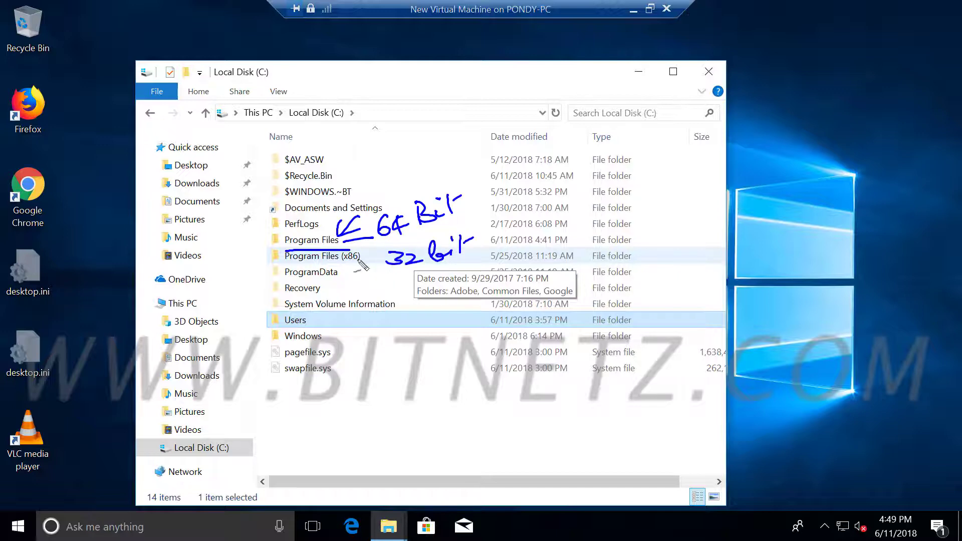
{"action": "mouse_move", "coordinate": [379, 261]}
{"action": "left_mouse_down"}
{"action": "mouse_move", "coordinate": [357, 258]}
{"action": "mouse_move", "coordinate": [367, 262]}
{"action": "left_mouse_up"}
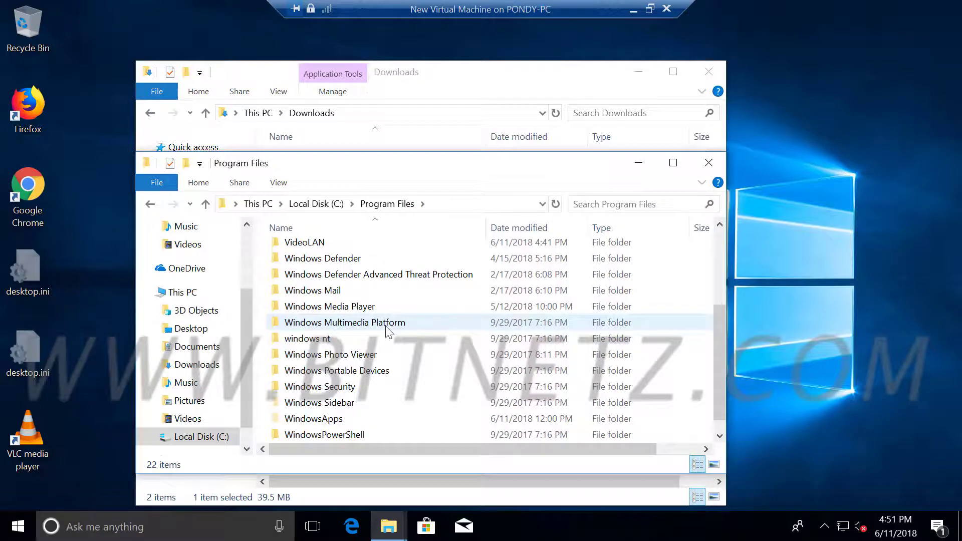
Find the VideoLAN folder in Program Files and open its VLC subfolder.
{"action": "scroll", "coordinate": [387, 331], "scroll_direction": "down", "scroll_amount": 1}
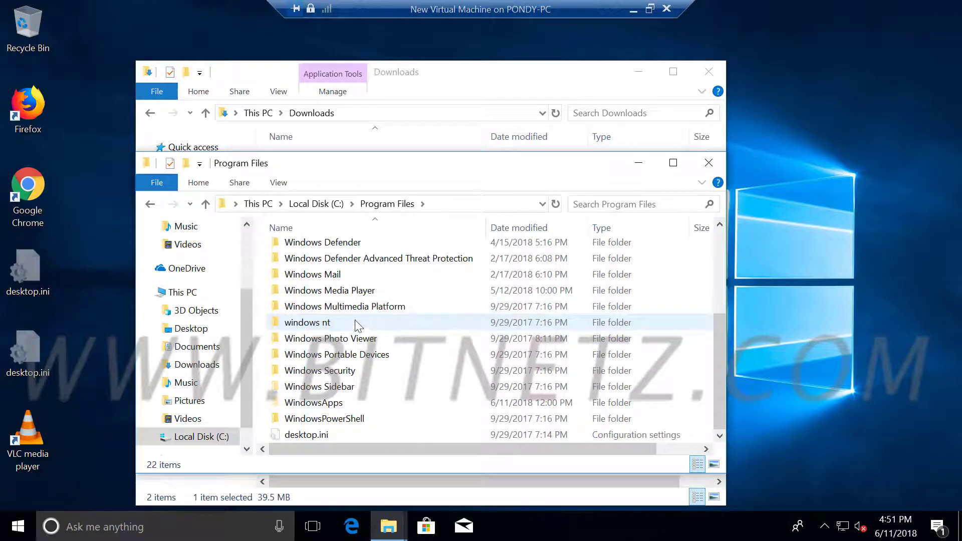
{"action": "scroll", "coordinate": [303, 267], "scroll_direction": "up", "scroll_amount": 1}
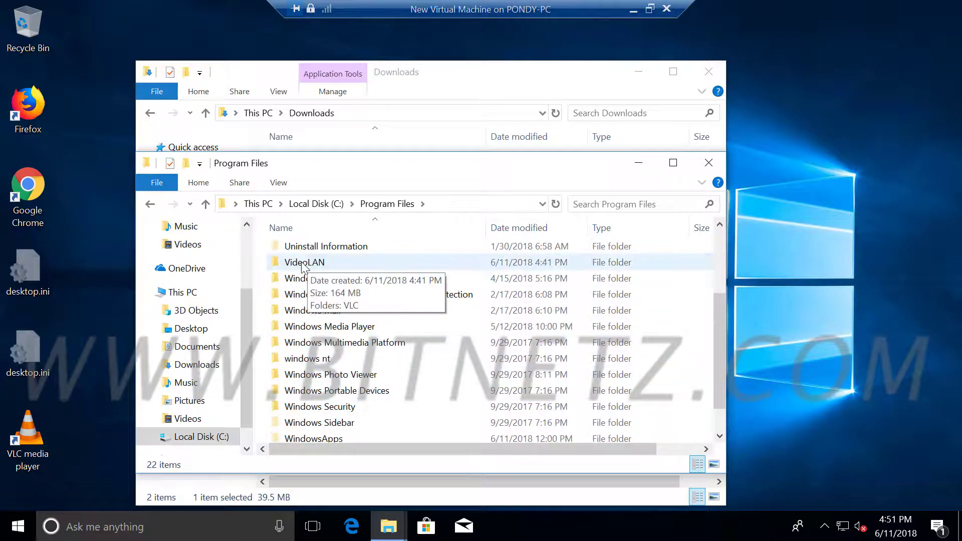
{"action": "double_click", "coordinate": [302, 263]}
{"action": "double_click", "coordinate": [299, 252]}
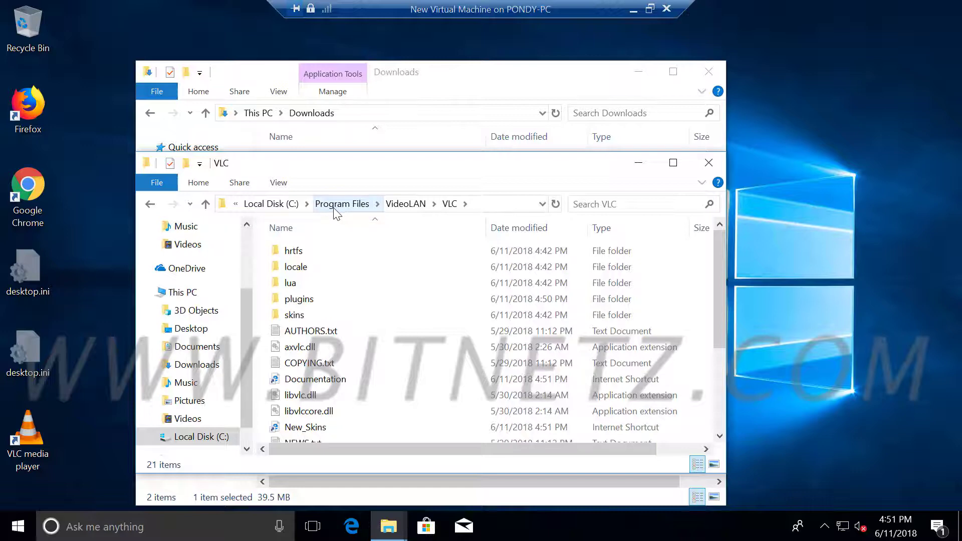
Return to Local Disk (C:), move the window down to uncover the Downloads window, and open Program Files (x86).
{"action": "left_click", "coordinate": [288, 204]}
{"action": "left_click_drag", "start_coordinate": [393, 178], "coordinate": [367, 366]}
{"action": "key", "text": "Return"}
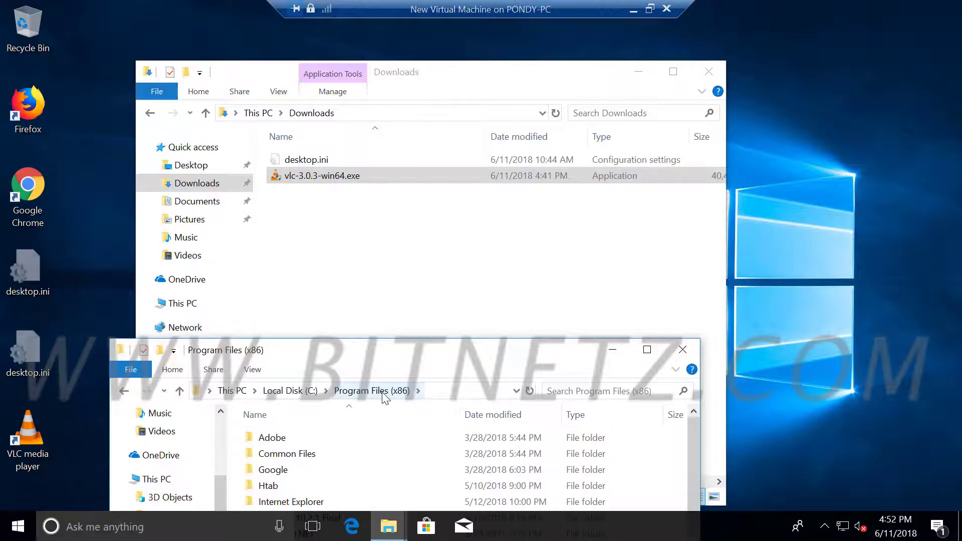
Return to Local Disk (C:), move its window back up, and bring the Downloads window to the front.
{"action": "left_click", "coordinate": [290, 391]}
{"action": "left_click_drag", "start_coordinate": [358, 351], "coordinate": [416, 63]}
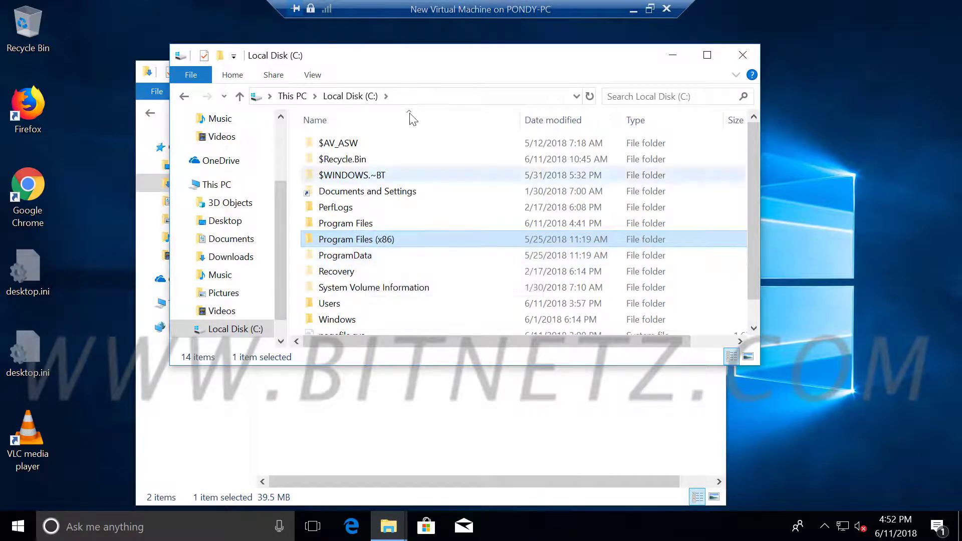
{"action": "left_click", "coordinate": [496, 443]}
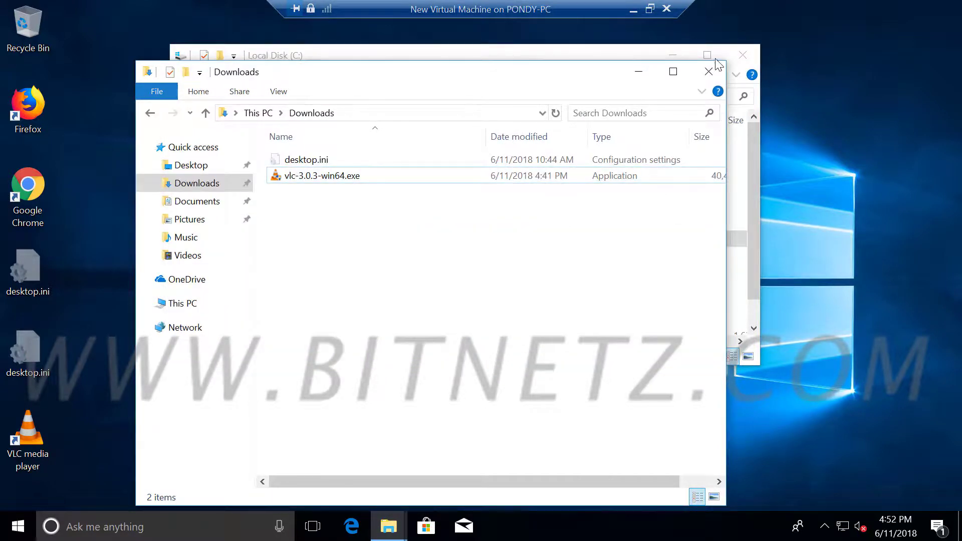
Close the Downloads window and write "Run" above "Setting", separated by a line, beside the "files" note for the Program Files folders.
{"action": "left_click", "coordinate": [708, 71]}
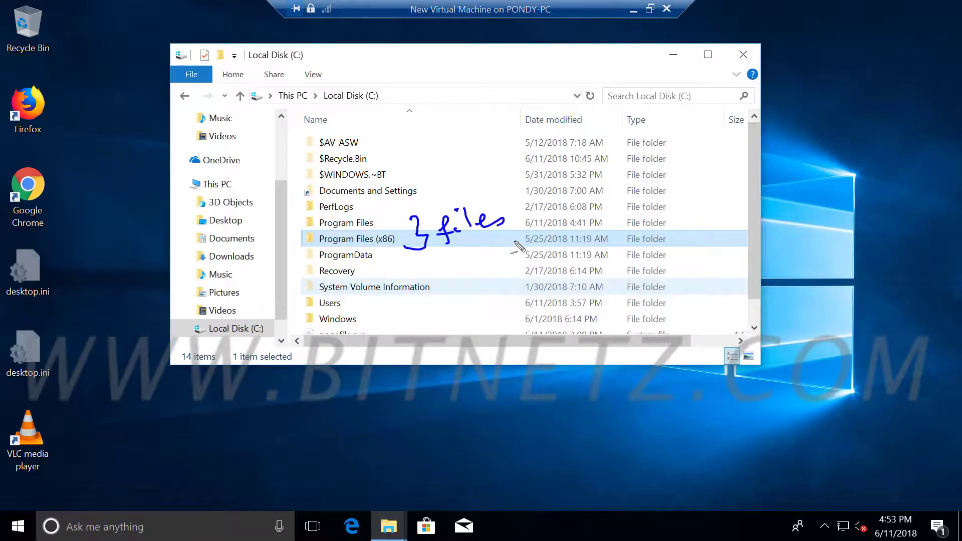
{"action": "mouse_move", "coordinate": [517, 244]}
{"action": "left_mouse_down"}
{"action": "mouse_move", "coordinate": [562, 228]}
{"action": "mouse_move", "coordinate": [576, 201]}
{"action": "mouse_move", "coordinate": [654, 203]}
{"action": "left_mouse_up"}
{"action": "left_click_drag", "start_coordinate": [568, 234], "coordinate": [670, 214]}
{"action": "mouse_move", "coordinate": [604, 246]}
{"action": "left_mouse_down"}
{"action": "mouse_move", "coordinate": [582, 262]}
{"action": "mouse_move", "coordinate": [676, 242]}
{"action": "mouse_move", "coordinate": [700, 251]}
{"action": "mouse_move", "coordinate": [661, 215]}
{"action": "left_mouse_up"}
Draw three stick figures beside the "Run" and "Setting" notes and enclose them in a box.
{"action": "mouse_move", "coordinate": [741, 202]}
{"action": "left_mouse_down"}
{"action": "mouse_move", "coordinate": [752, 199]}
{"action": "mouse_move", "coordinate": [773, 223]}
{"action": "mouse_move", "coordinate": [745, 247]}
{"action": "left_mouse_up"}
{"action": "left_click_drag", "start_coordinate": [768, 237], "coordinate": [780, 240]}
{"action": "mouse_move", "coordinate": [791, 199]}
{"action": "left_mouse_down"}
{"action": "mouse_move", "coordinate": [806, 205]}
{"action": "mouse_move", "coordinate": [797, 233]}
{"action": "mouse_move", "coordinate": [828, 232]}
{"action": "mouse_move", "coordinate": [830, 216]}
{"action": "left_mouse_up"}
{"action": "left_click_drag", "start_coordinate": [849, 192], "coordinate": [858, 203]}
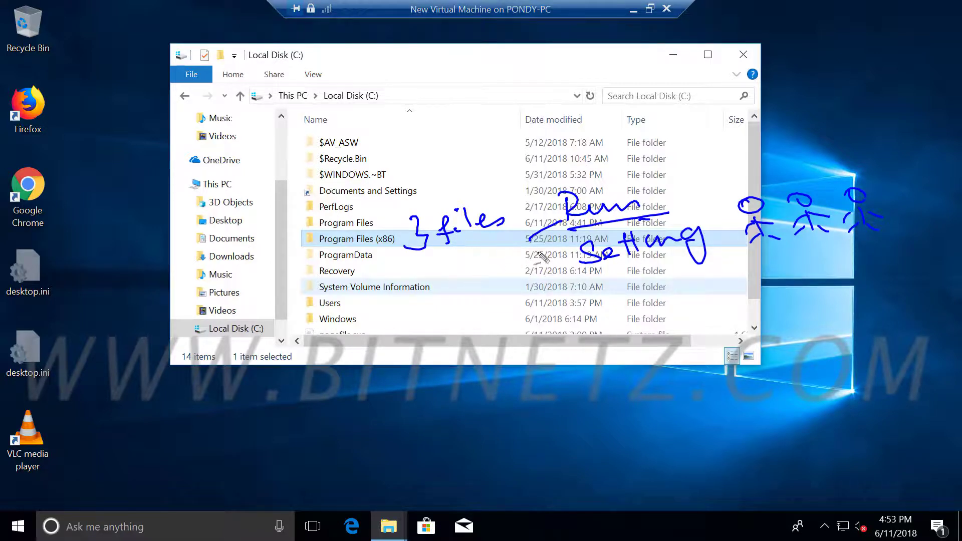
{"action": "mouse_move", "coordinate": [743, 267]}
{"action": "left_mouse_down"}
{"action": "mouse_move", "coordinate": [719, 190]}
{"action": "mouse_move", "coordinate": [906, 174]}
{"action": "left_mouse_up"}
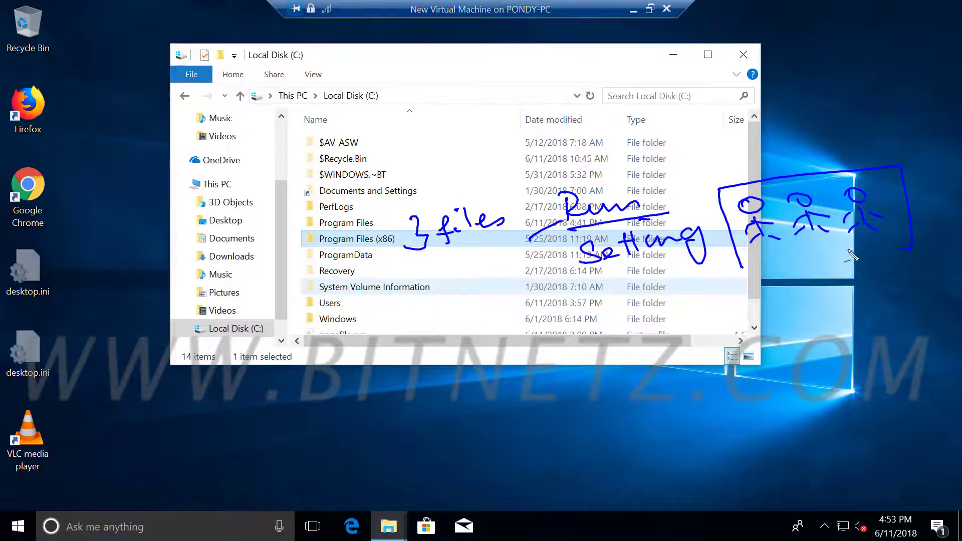
{"action": "left_click_drag", "start_coordinate": [897, 247], "coordinate": [746, 257]}
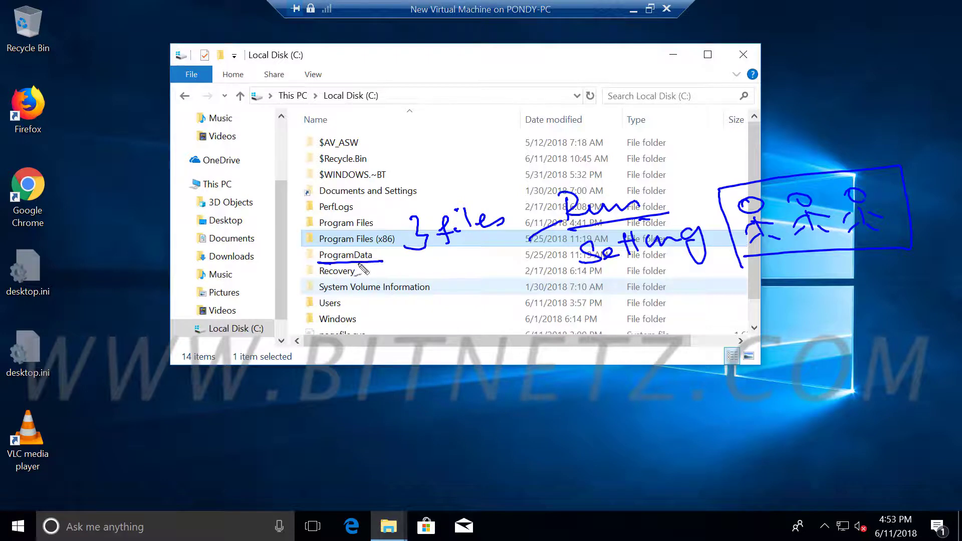
Underline the ProgramData folder name and clear all the drawn annotations.
{"action": "left_click_drag", "start_coordinate": [308, 268], "coordinate": [394, 265]}
{"action": "key", "text": "Escape"}
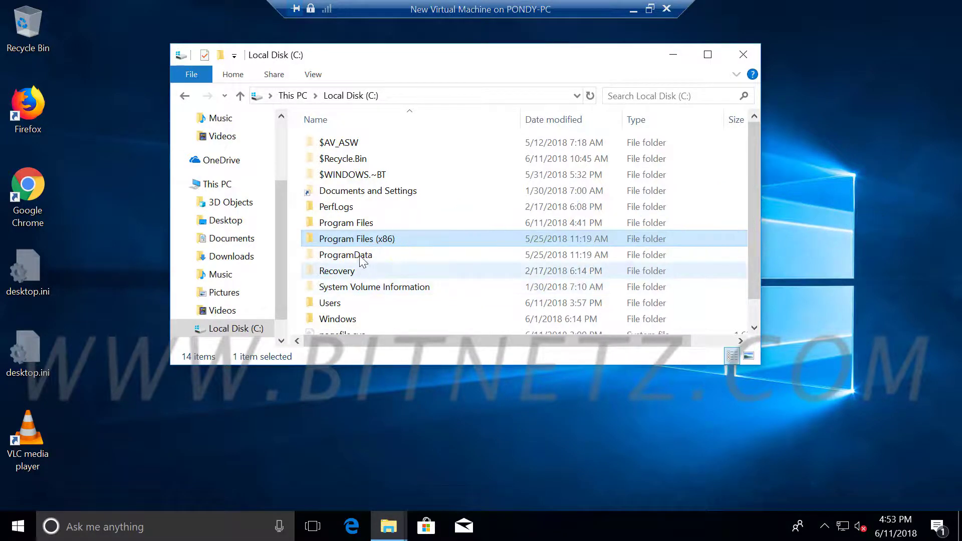
Look inside the ProgramData folder and its Adobe subfolder, and return to Local Disk (C:).
{"action": "double_click", "coordinate": [368, 256]}
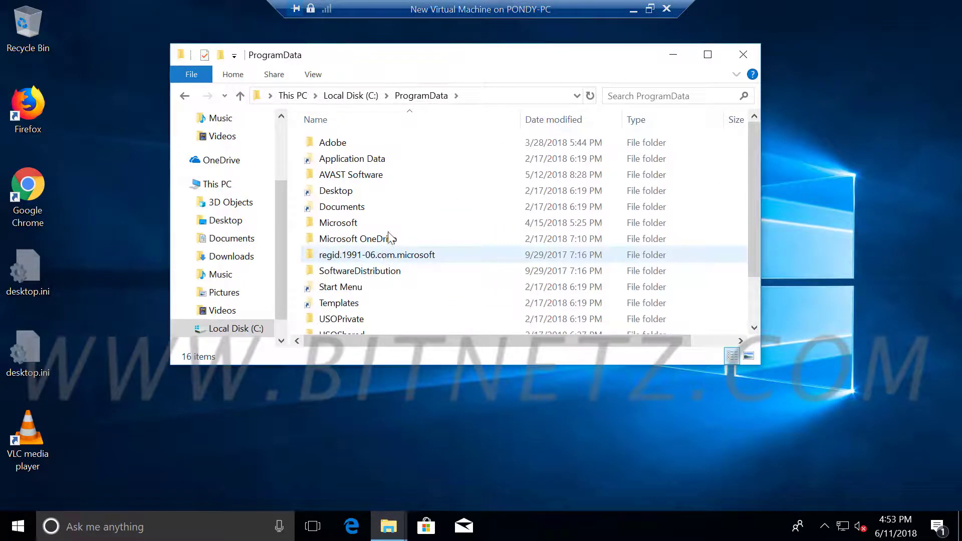
{"action": "left_click", "coordinate": [351, 147]}
{"action": "double_click", "coordinate": [351, 147]}
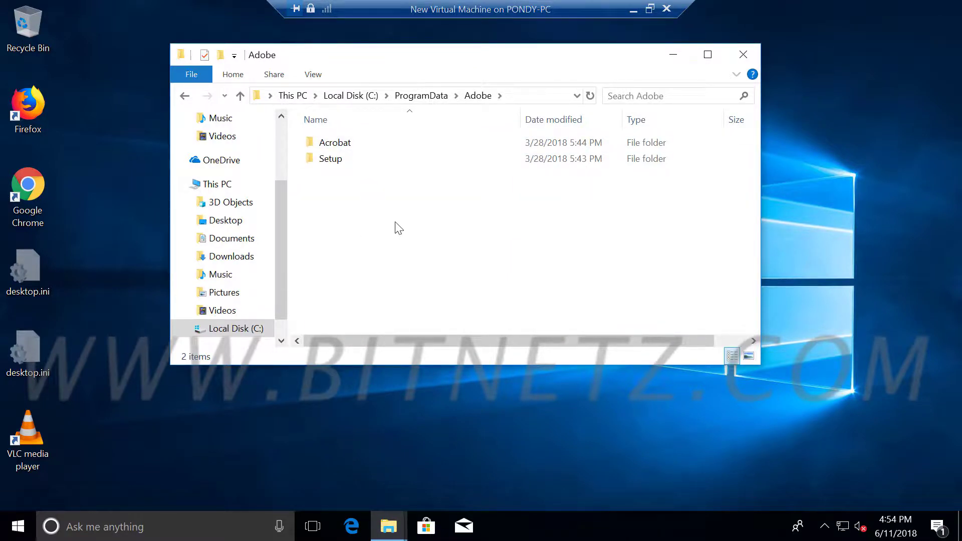
{"action": "left_click", "coordinate": [420, 96]}
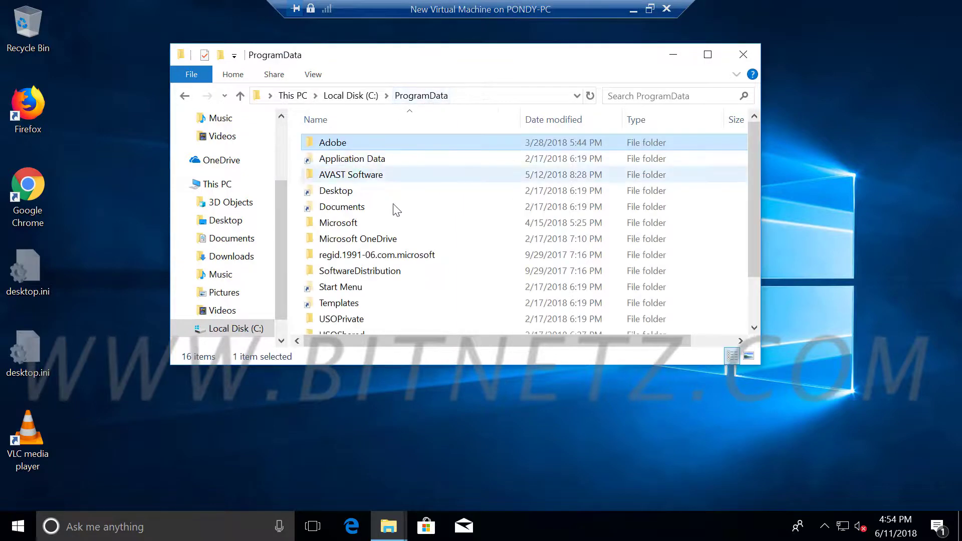
{"action": "left_click", "coordinate": [351, 95]}
{"action": "mouse_move", "coordinate": [469, 258]}
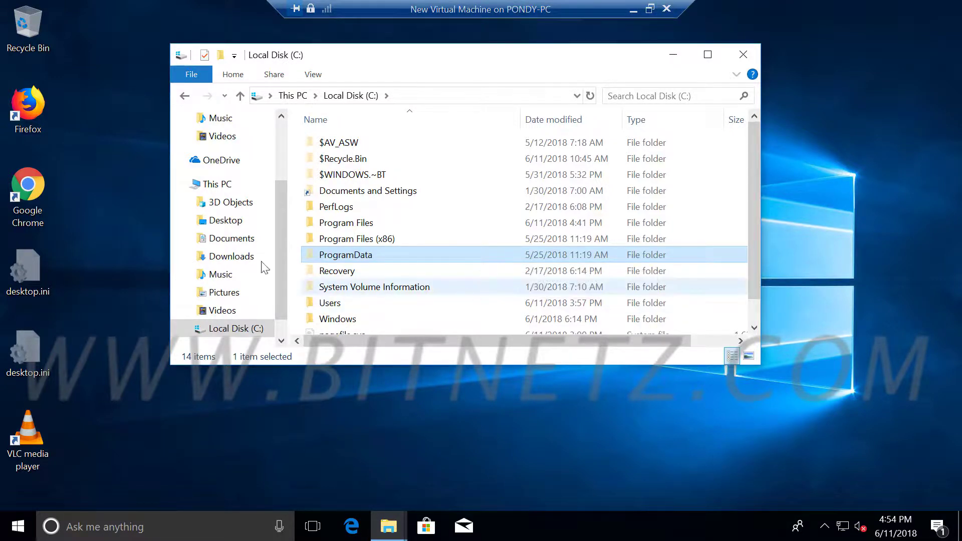
Launch Google Chrome from the desktop, display its main menu options, and close the browser.
{"action": "left_click", "coordinate": [40, 190]}
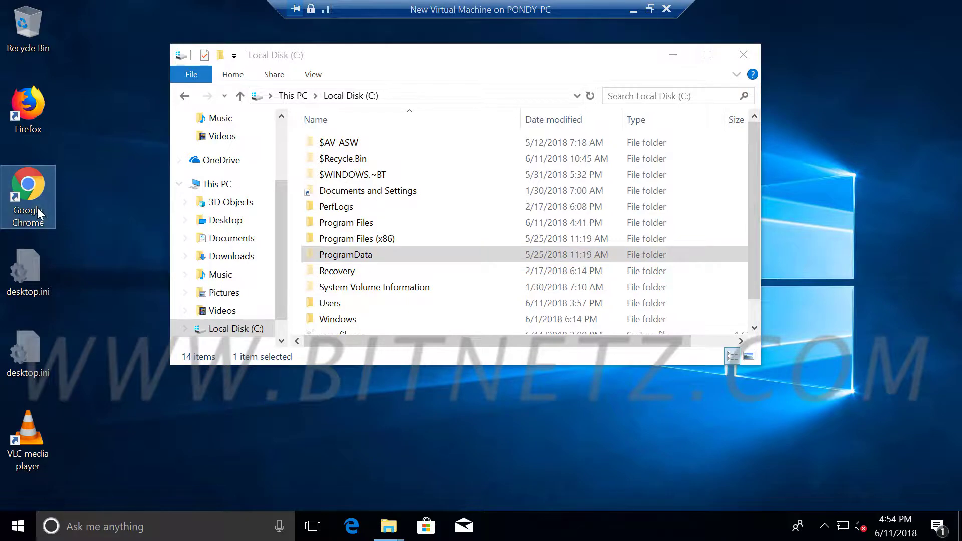
{"action": "double_click", "coordinate": [40, 213]}
{"action": "left_click", "coordinate": [778, 56]}
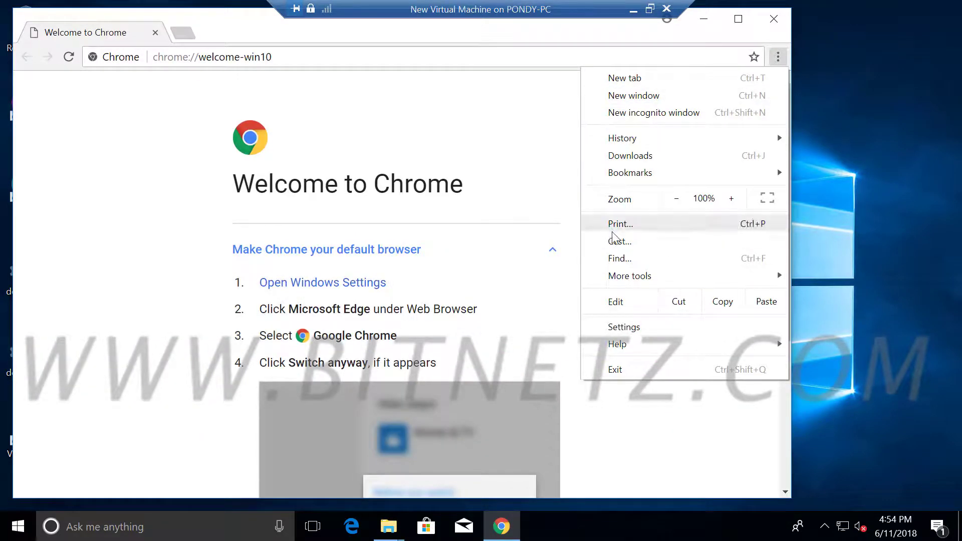
{"action": "left_click", "coordinate": [774, 21]}
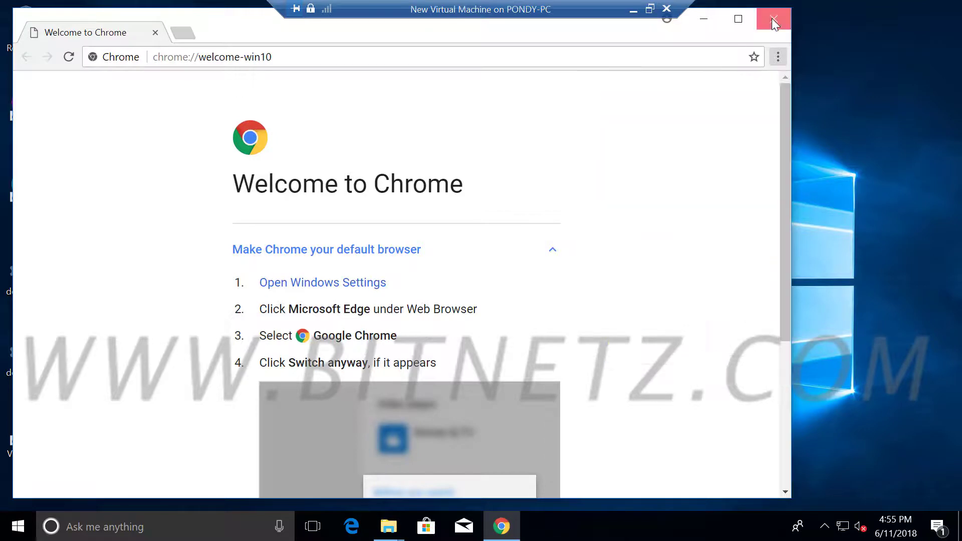
{"action": "left_click", "coordinate": [772, 19]}
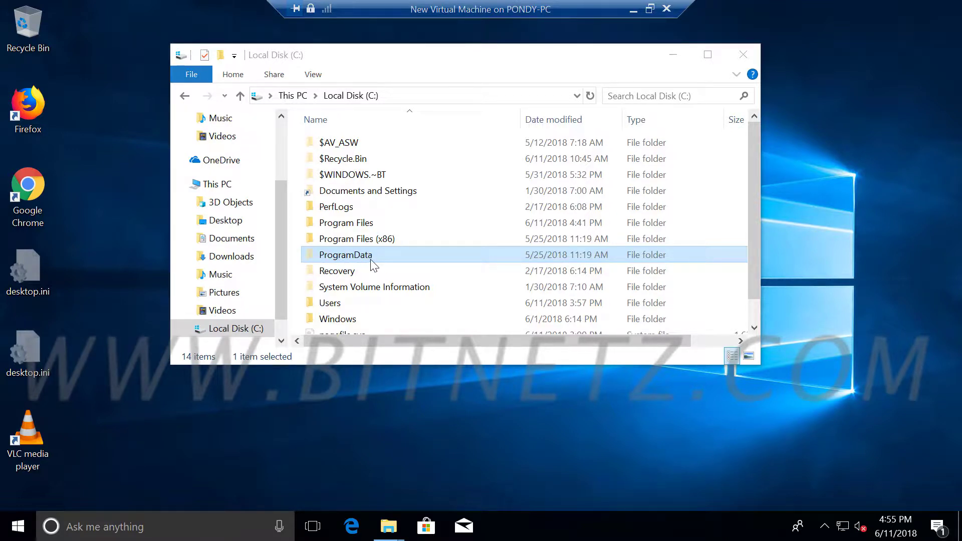
Bring the other Local Disk (C:) window to the front and open the BITNETZ2 profile folder in Users.
{"action": "left_click", "coordinate": [387, 532]}
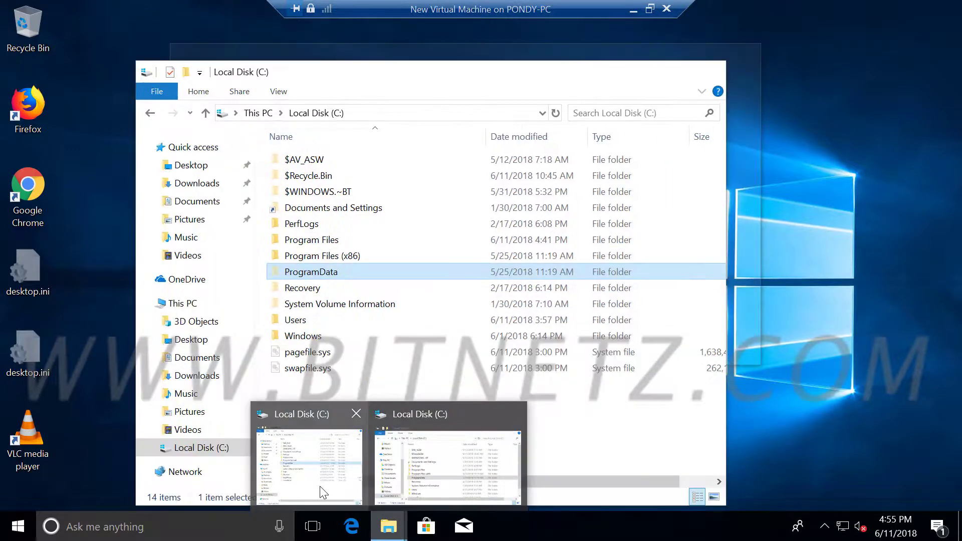
{"action": "left_click", "coordinate": [319, 486]}
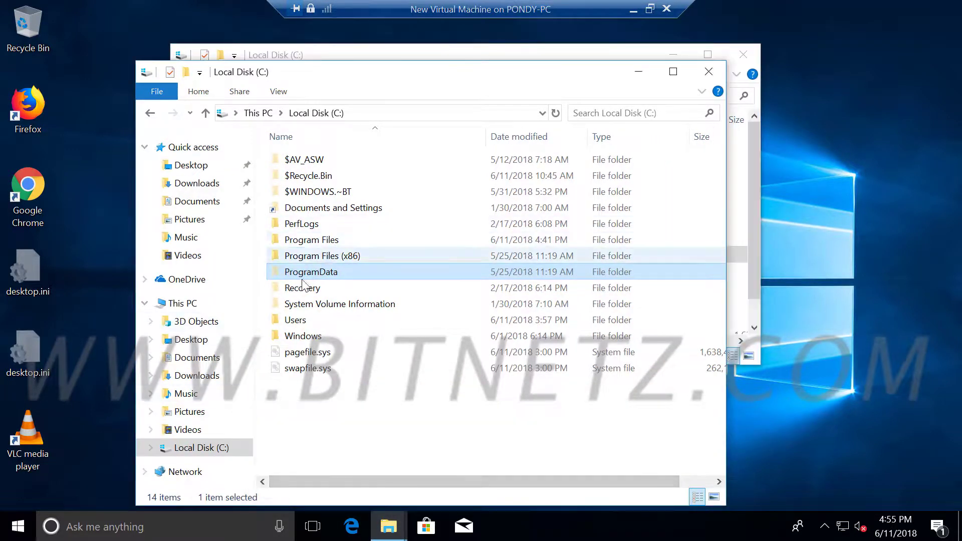
{"action": "double_click", "coordinate": [313, 320]}
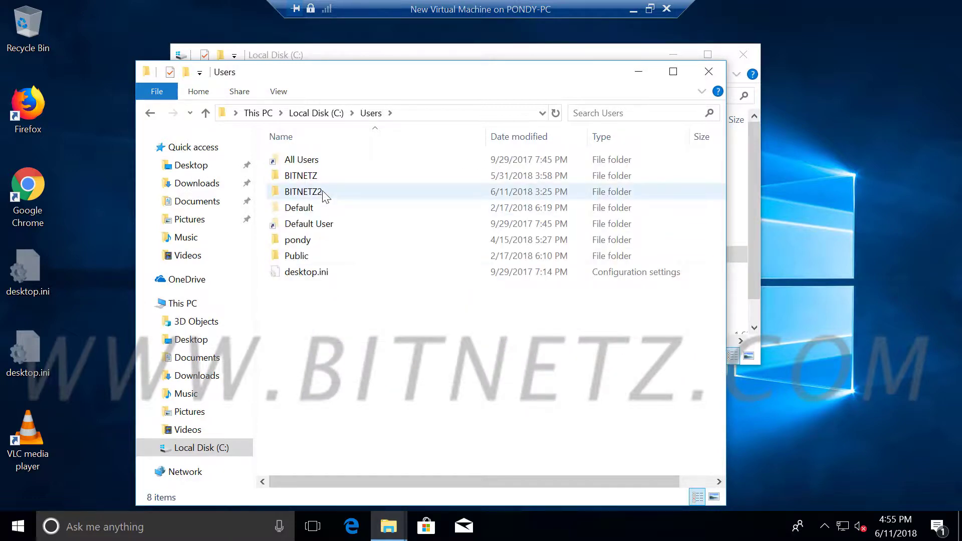
{"action": "left_click", "coordinate": [322, 192]}
{"action": "double_click", "coordinate": [322, 191]}
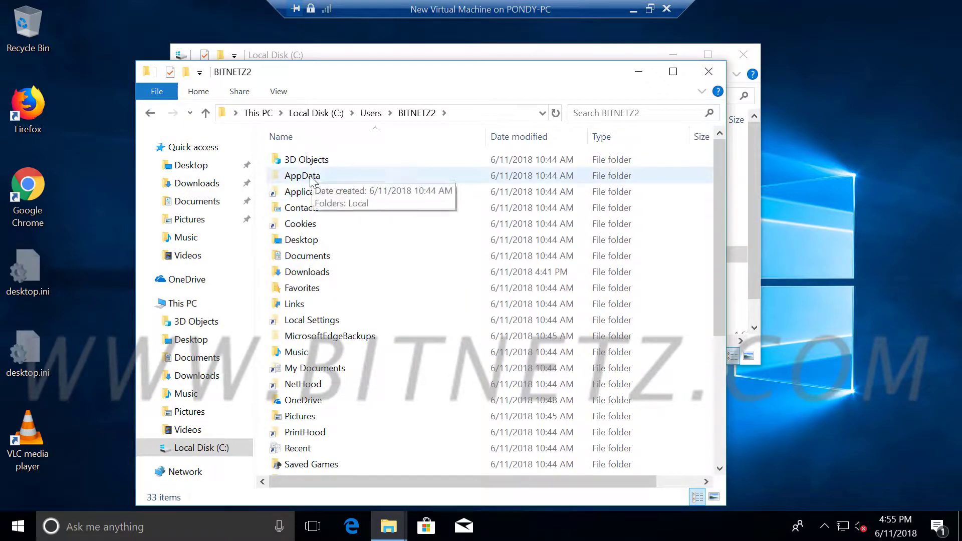
Browse from the BITNETZ2 profile to the AppData\Local\Google\Chrome folder.
{"action": "left_click", "coordinate": [311, 179]}
{"action": "double_click", "coordinate": [311, 179]}
{"action": "double_click", "coordinate": [303, 161]}
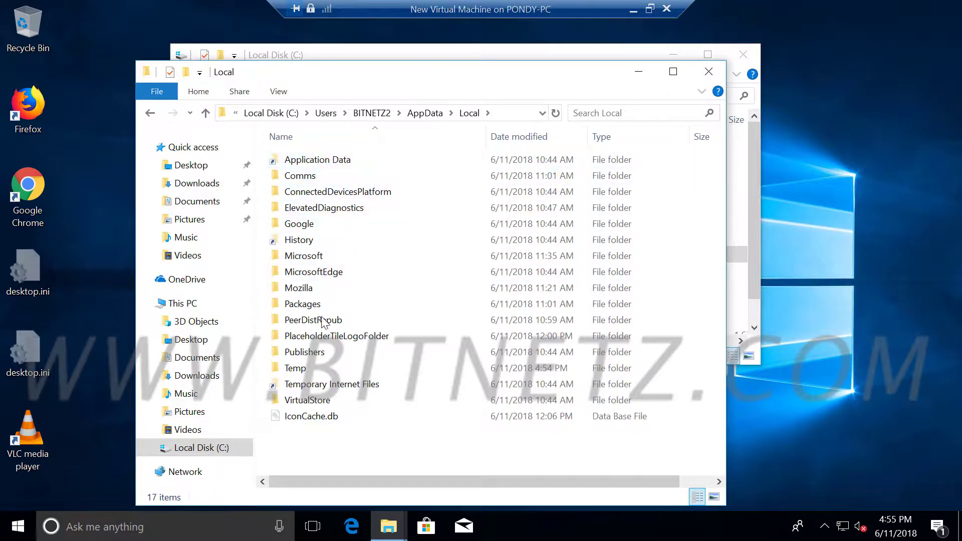
{"action": "double_click", "coordinate": [310, 228]}
{"action": "left_click", "coordinate": [315, 163]}
{"action": "double_click", "coordinate": [316, 163]}
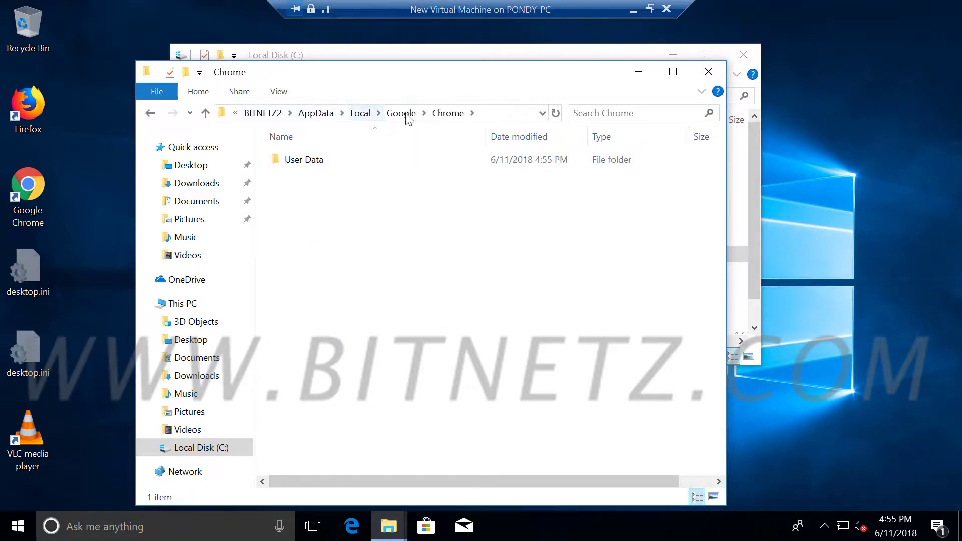
Arrange the two windows side by side, with Local Disk (C:) on the left half and the Chrome folder on the right.
{"action": "key", "text": "super+Right"}
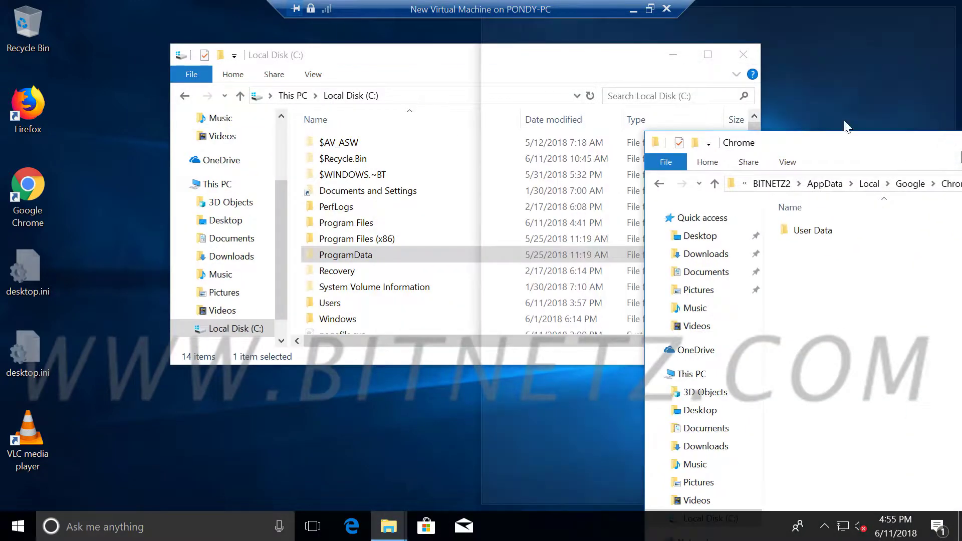
{"action": "left_click", "coordinate": [216, 182]}
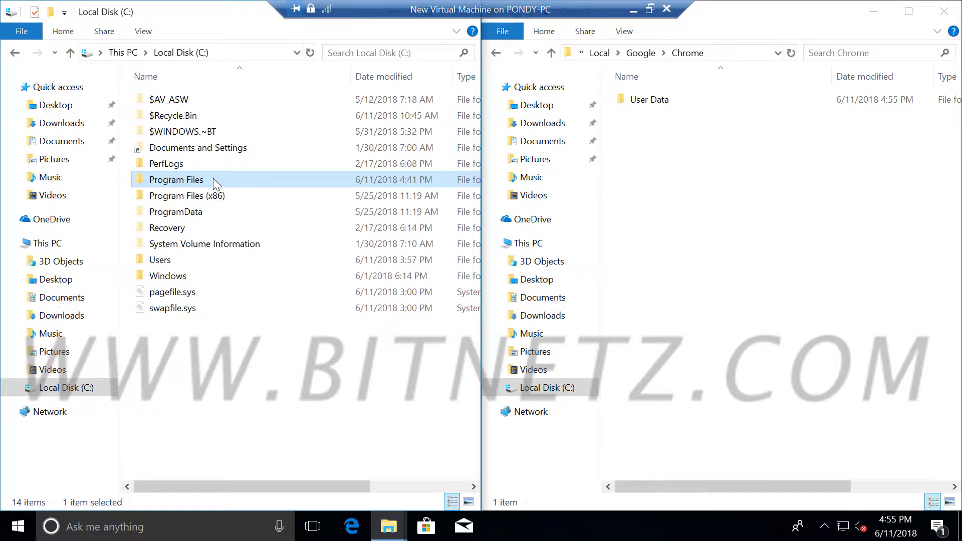
Point out Program Files and Program Files (x86) by selecting them alternately, and finish by selecting ProgramData.
{"action": "left_click", "coordinate": [214, 195]}
{"action": "left_click", "coordinate": [211, 182]}
{"action": "left_click", "coordinate": [215, 193]}
{"action": "left_click", "coordinate": [210, 183]}
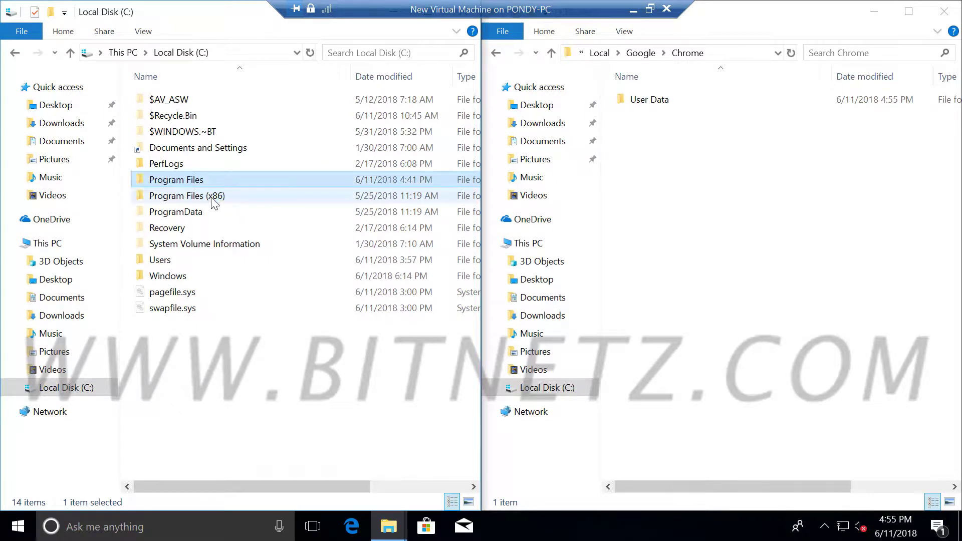
{"action": "left_click", "coordinate": [214, 200]}
{"action": "left_click", "coordinate": [216, 183]}
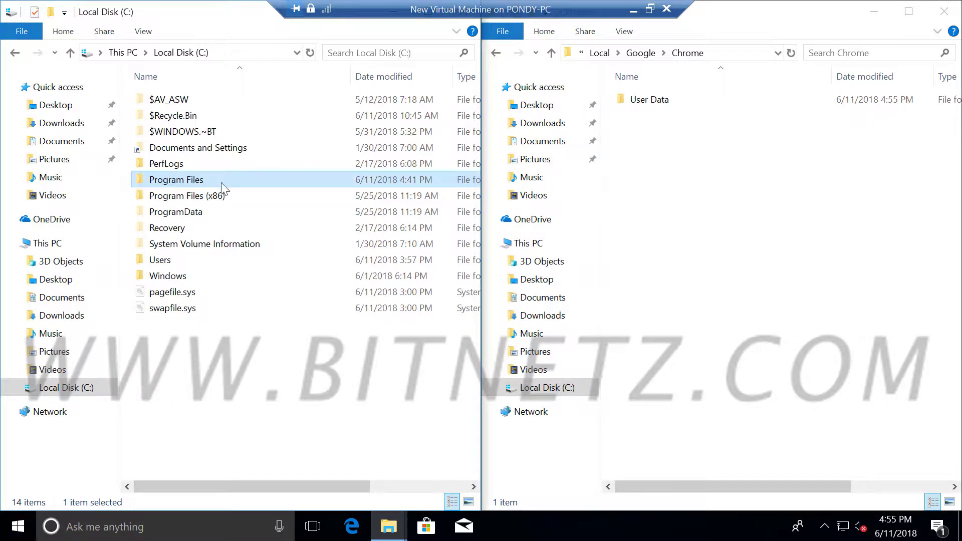
{"action": "left_click", "coordinate": [218, 198]}
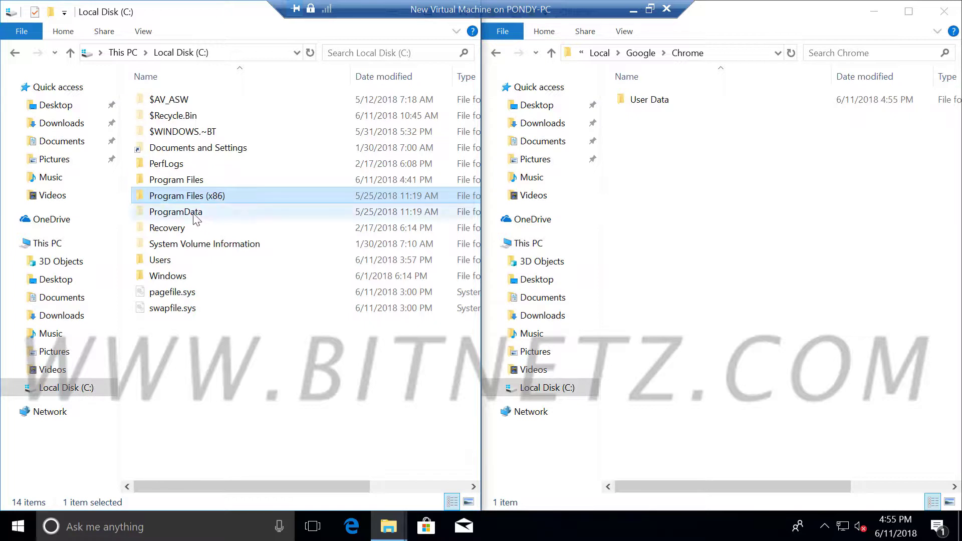
{"action": "mouse_move", "coordinate": [195, 219]}
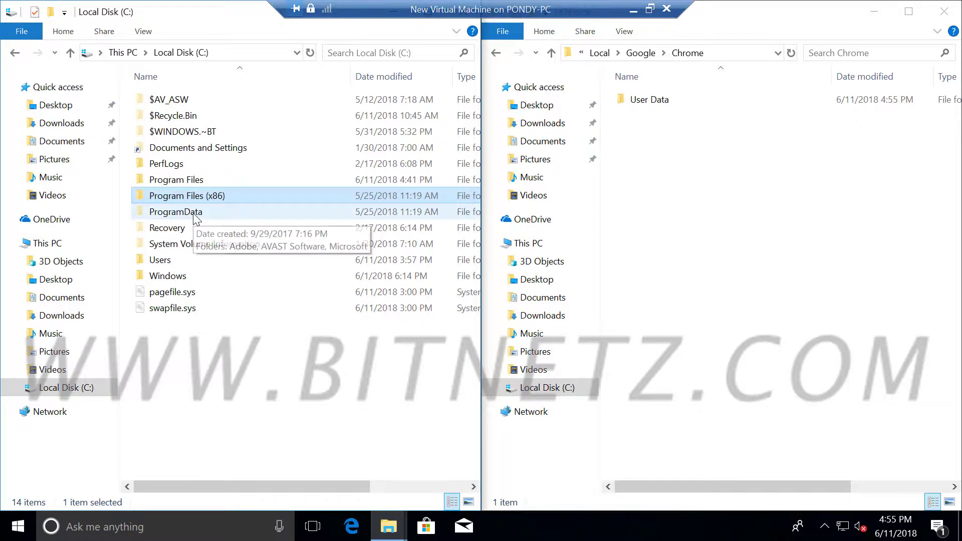
{"action": "left_click", "coordinate": [167, 214]}
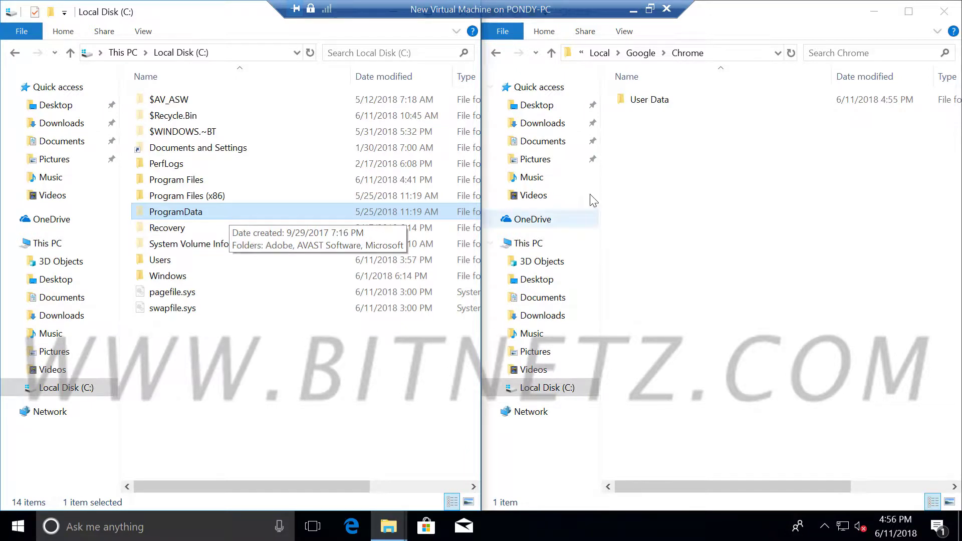
Select the Chrome folder's User Data subfolder, reveal the folder's full path, and return to the Local Disk (C:) window.
{"action": "left_click", "coordinate": [652, 103]}
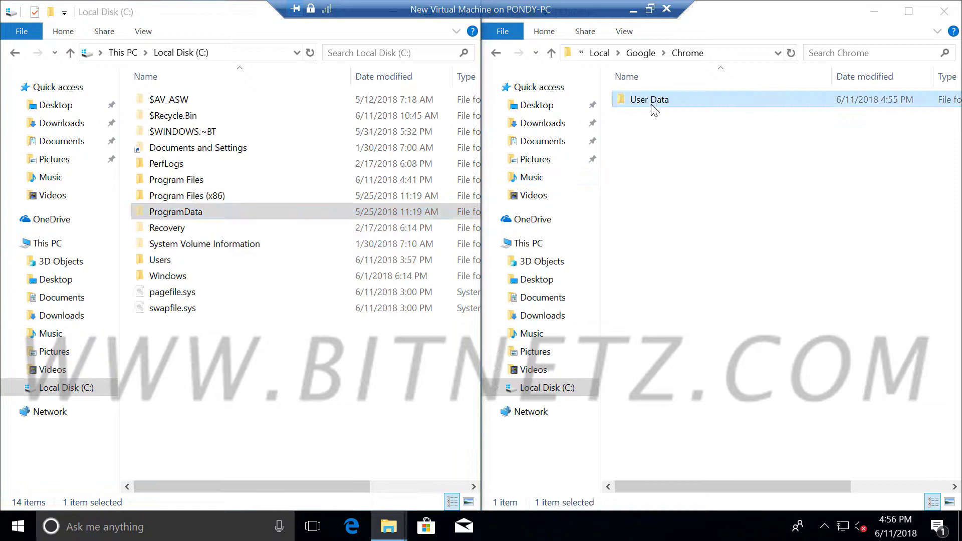
{"action": "left_click", "coordinate": [754, 53]}
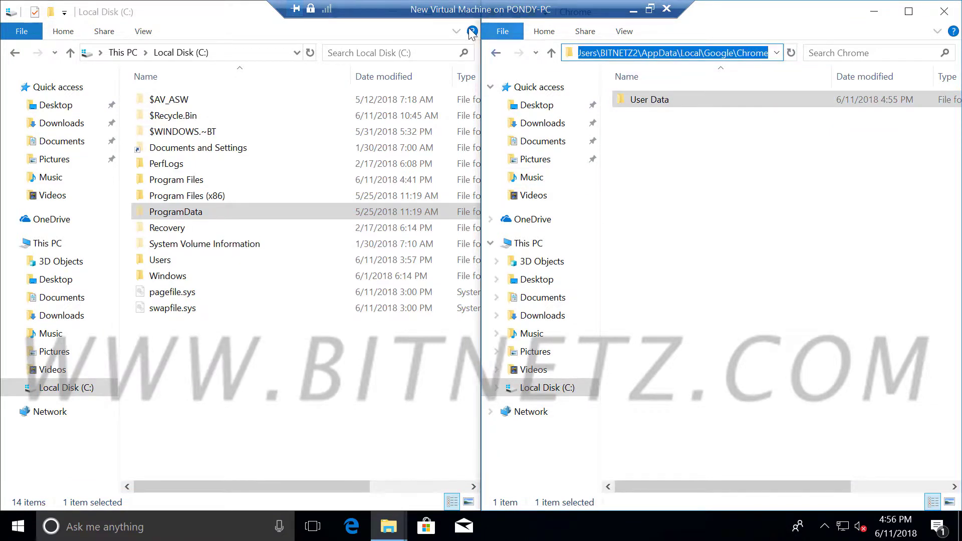
{"action": "left_click", "coordinate": [225, 13]}
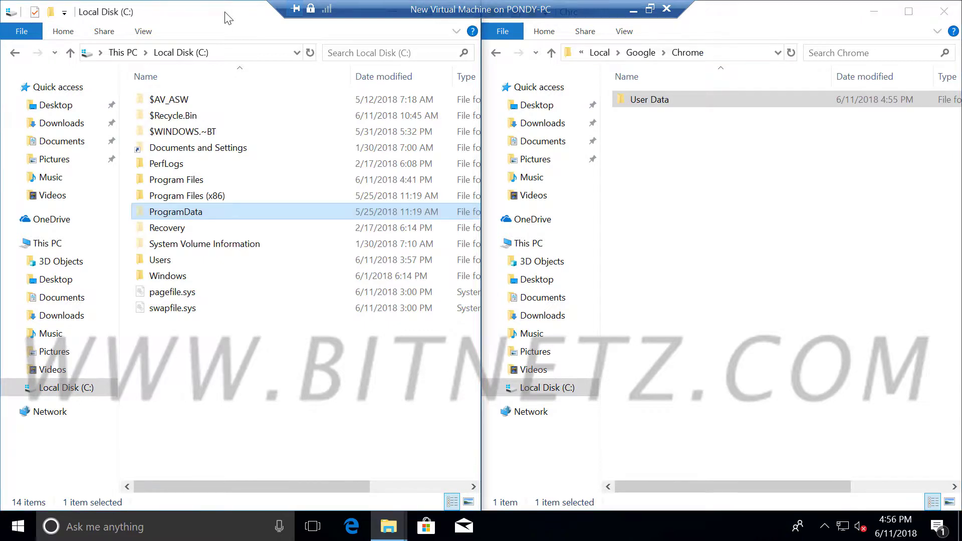